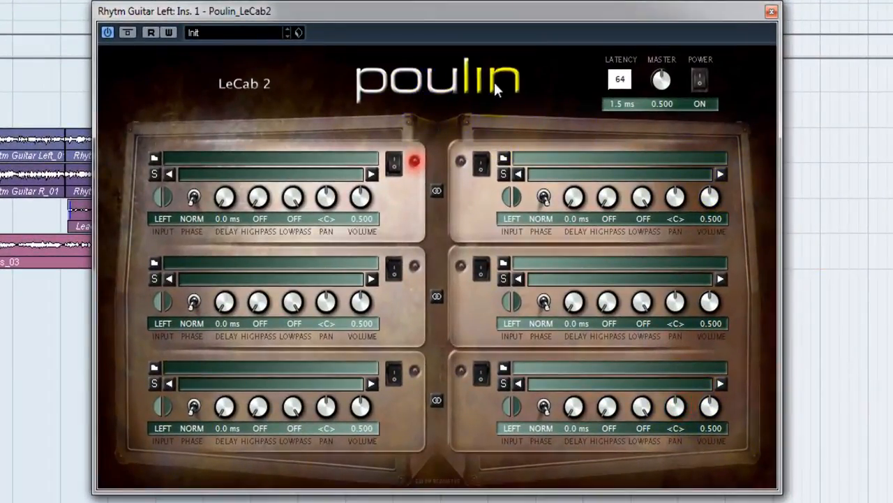
- Try the input selector and phase switch of the first LeCab2 cabinet slot, leaving them at LEFT and NORM
drag(458, 14, 425, 13)
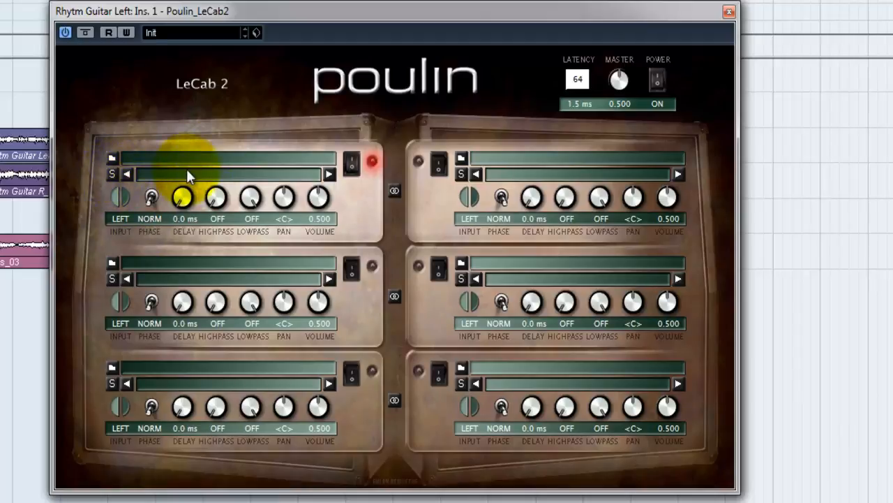
click(118, 198)
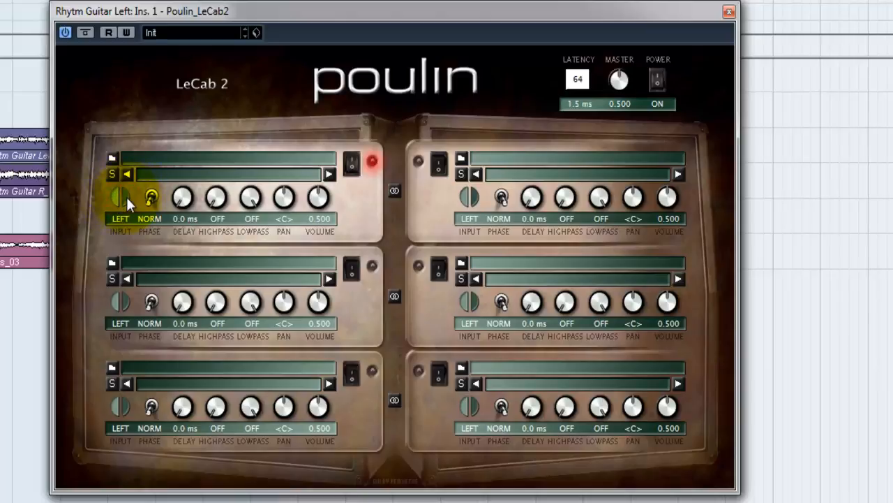
click(116, 197)
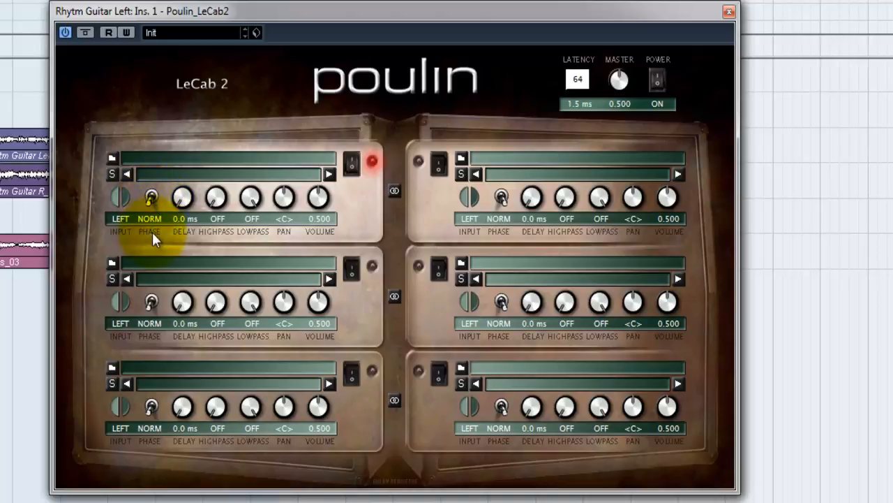
click(151, 197)
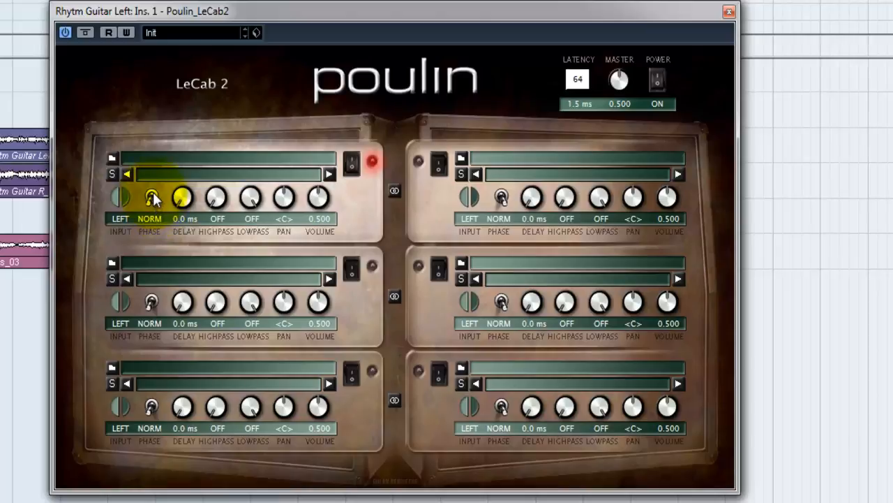
click(153, 195)
click(150, 196)
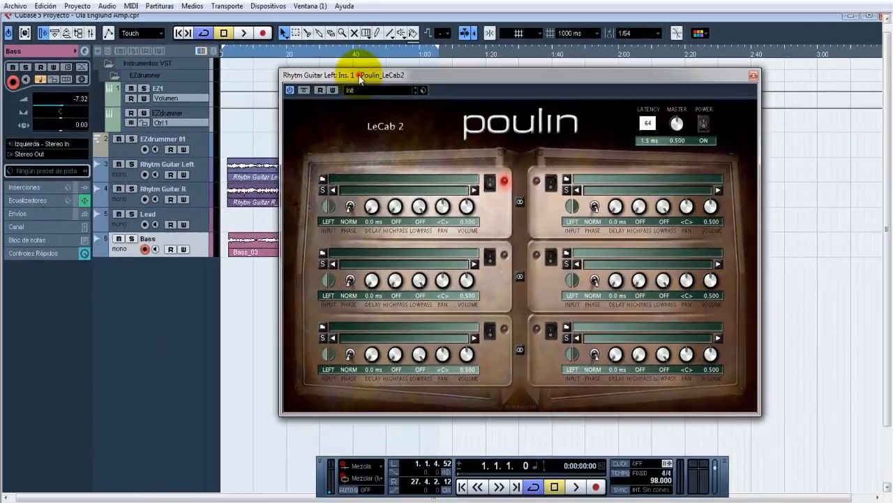
- Try the highpass and lowpass filters of the first LeCab2 cabinet slot and return both to OFF
drag(163, 8, 300, 3)
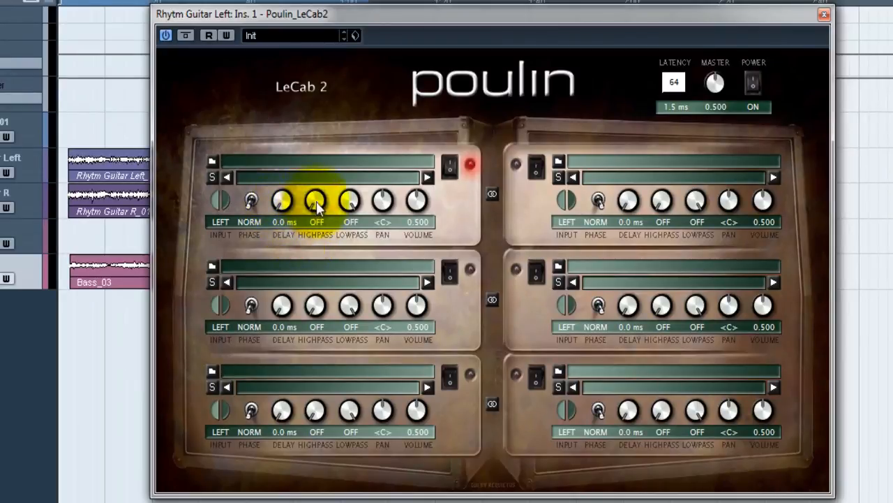
drag(318, 204, 332, 255)
drag(351, 201, 354, 178)
click(355, 202)
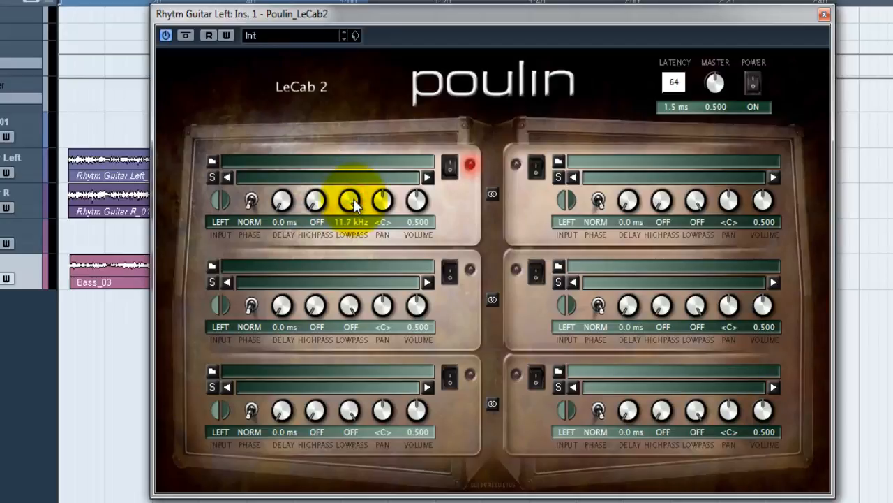
drag(353, 200, 347, 178)
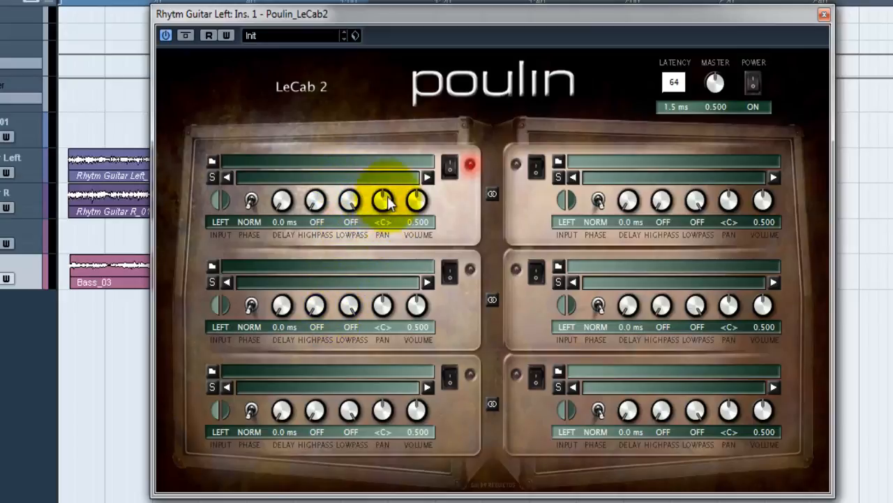
- Pan the first LeCab2 cabinet slot to 6 %R and switch that slot off
drag(388, 202, 376, 220)
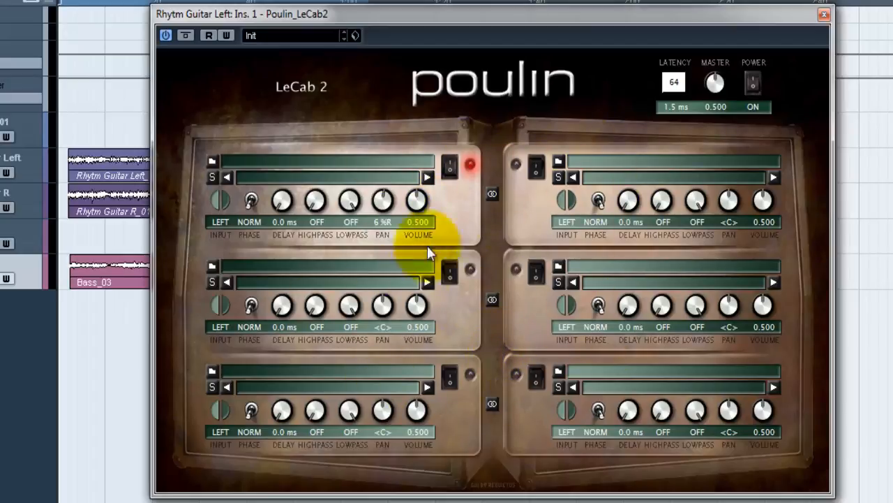
click(454, 170)
click(453, 168)
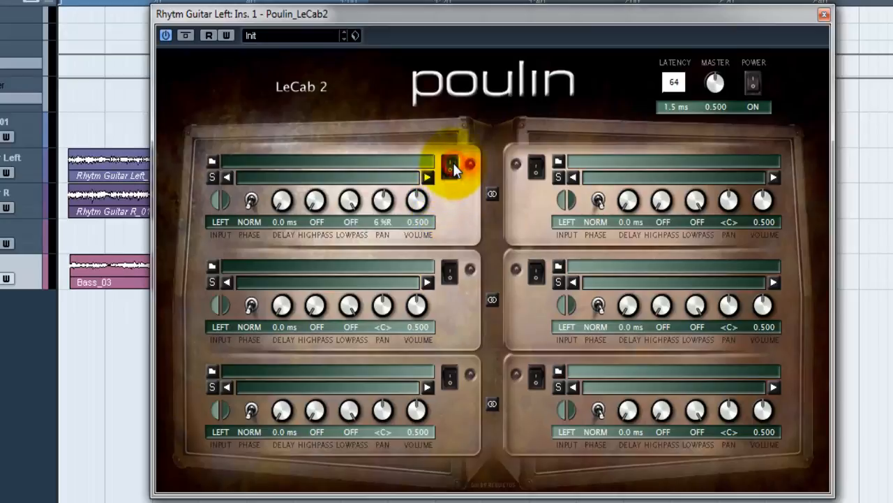
click(453, 170)
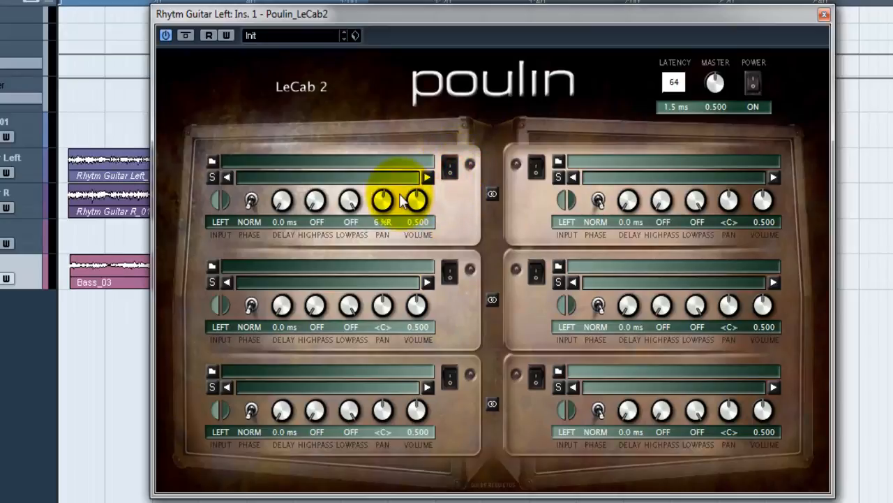
- Try the stereo link between the top two cabinet slots, setting the first slot's pan to 3 %R before unlinking them
click(492, 195)
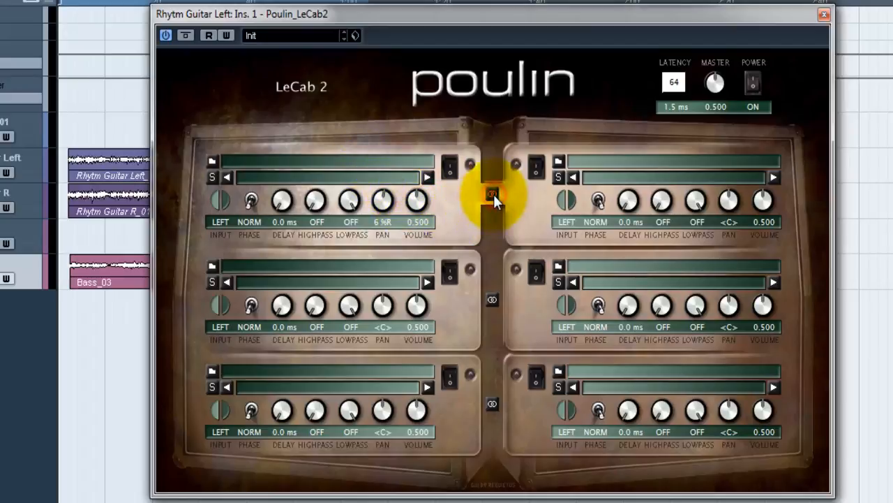
click(494, 199)
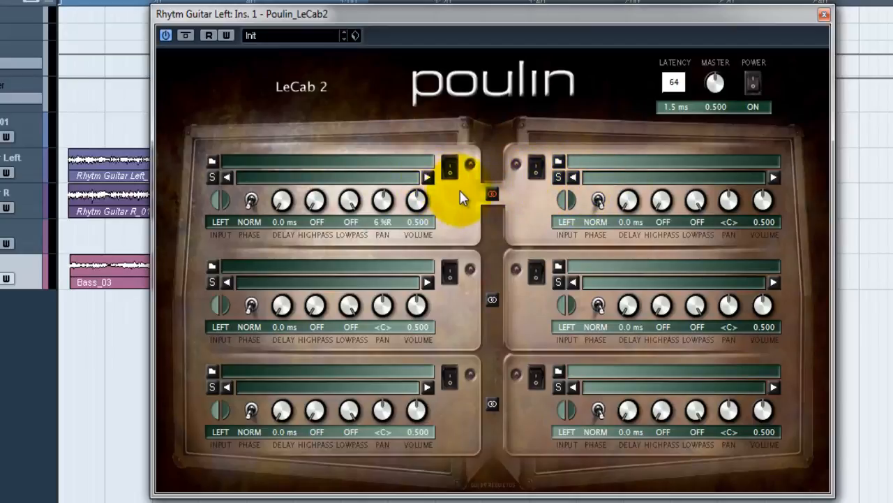
drag(384, 197, 384, 202)
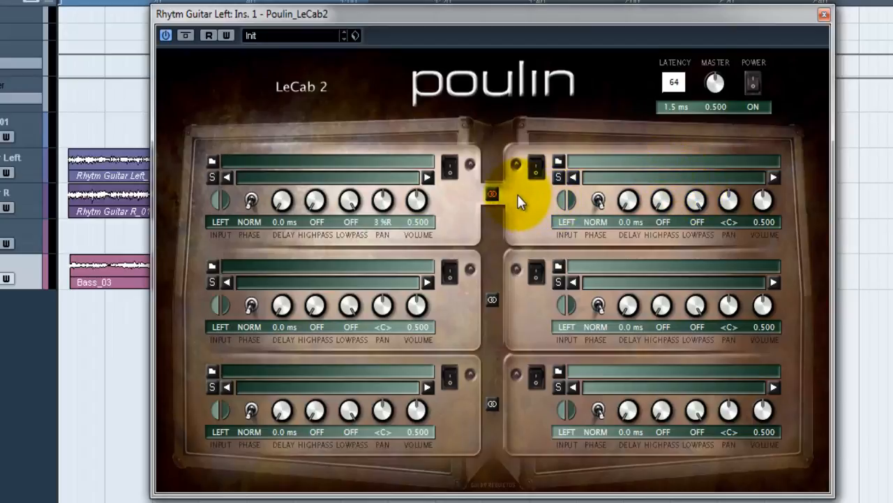
click(492, 194)
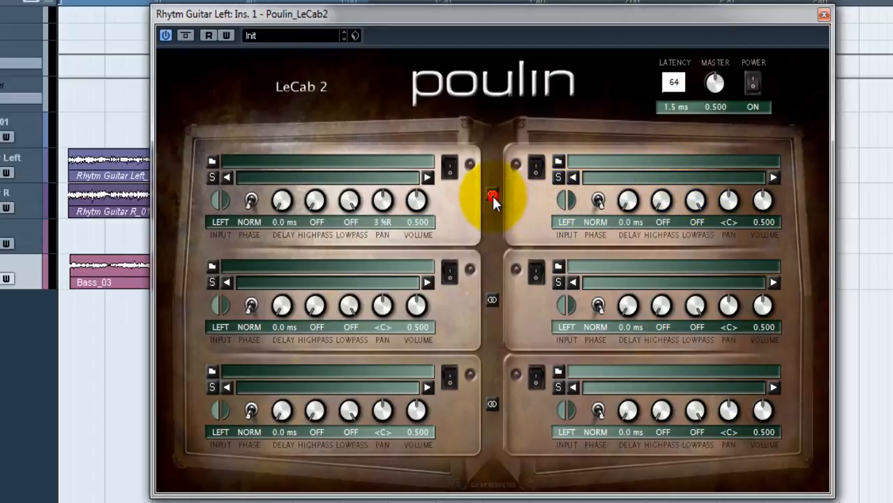
- Set LeCab2's master level to 0.495, keeping the latency at 64 and the power on, and close the plug-in window
click(674, 82)
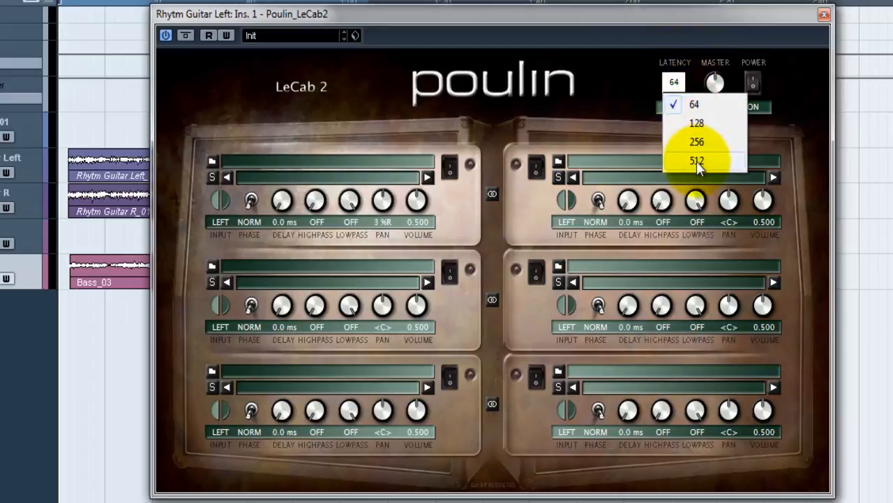
click(602, 152)
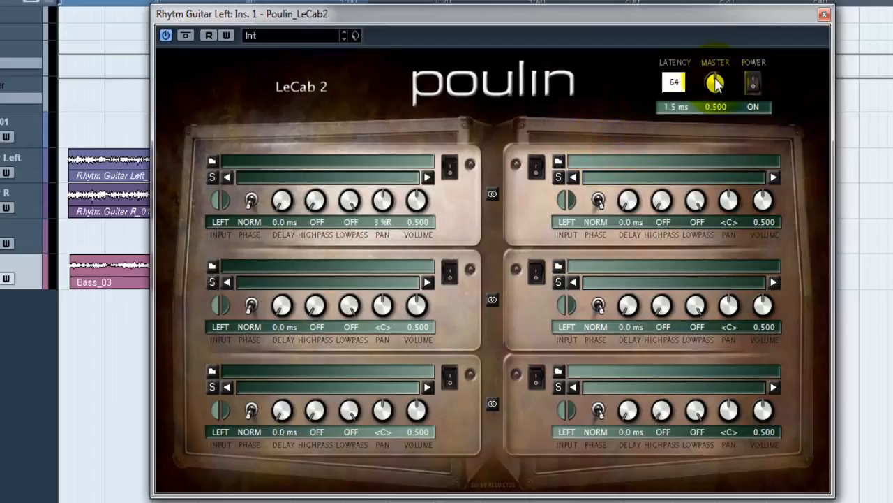
mouse_move(714, 79)
mouse_down()
mouse_move(711, 102)
mouse_move(717, 85)
mouse_up()
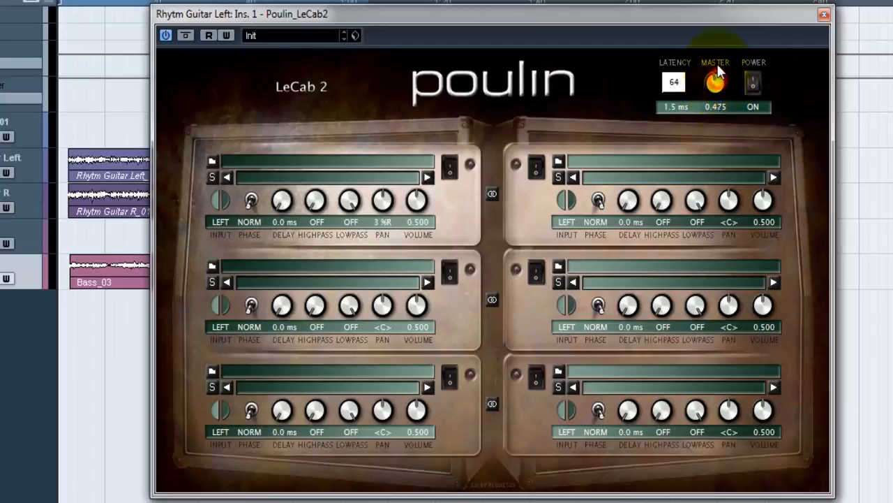
click(754, 84)
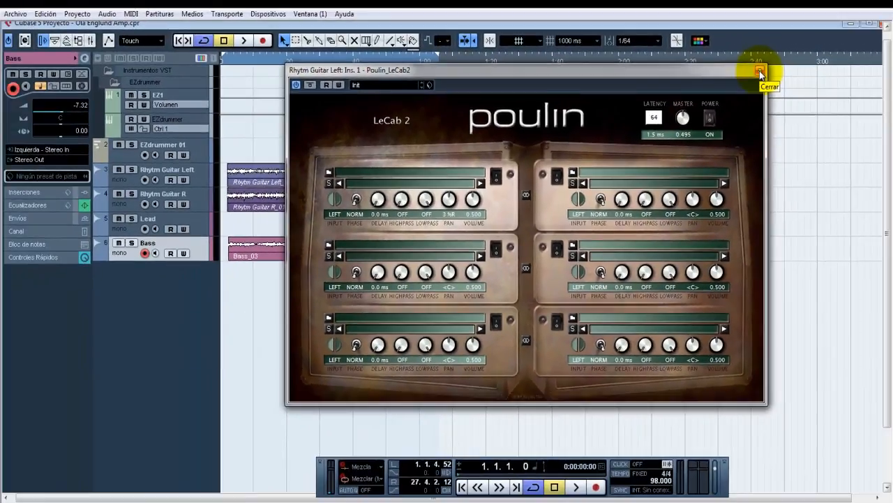
click(759, 71)
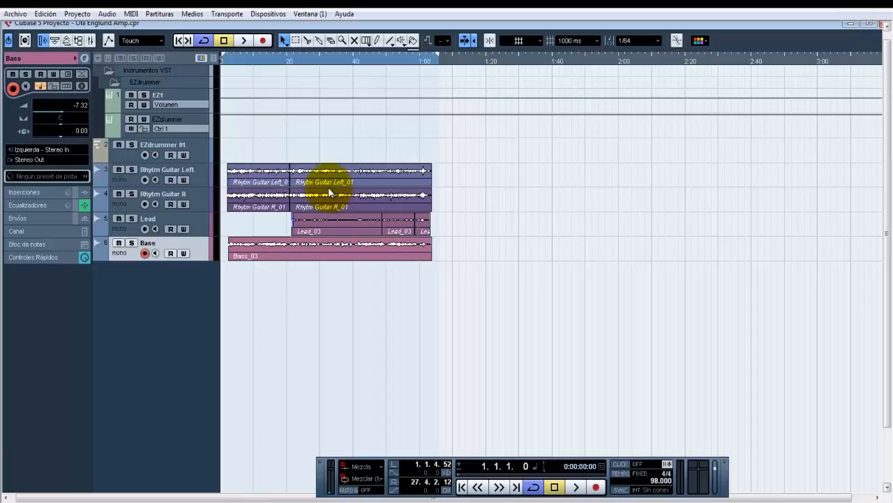
click(860, 23)
key(F3)
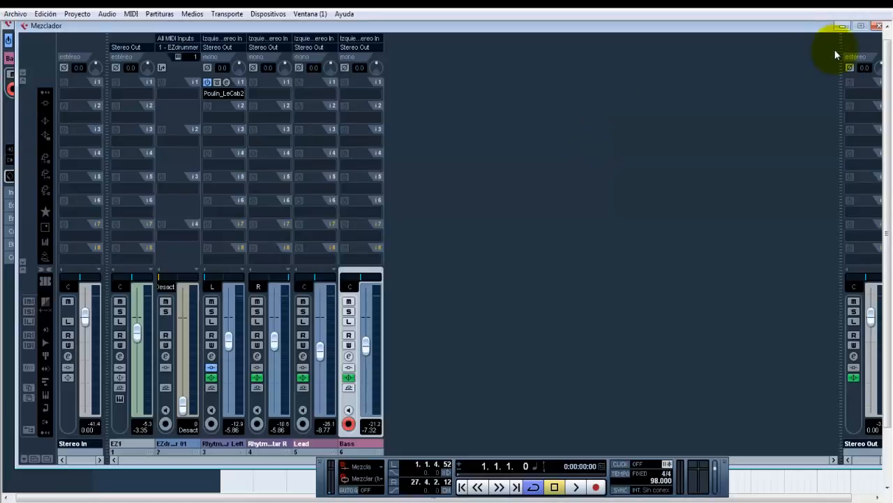
click(877, 25)
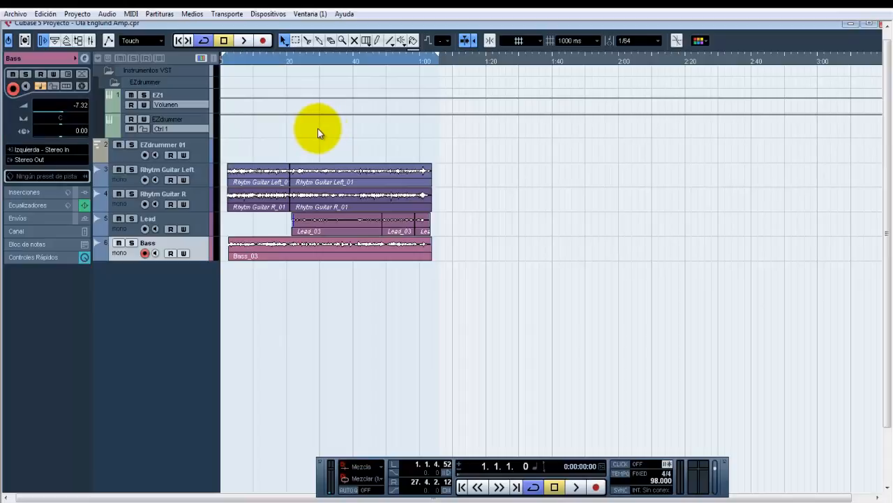
- Bypass Poulin_LeCab2 on the Rhytm Guitar Left mixer channel during playback, and move it to insert slot 2
key(space)
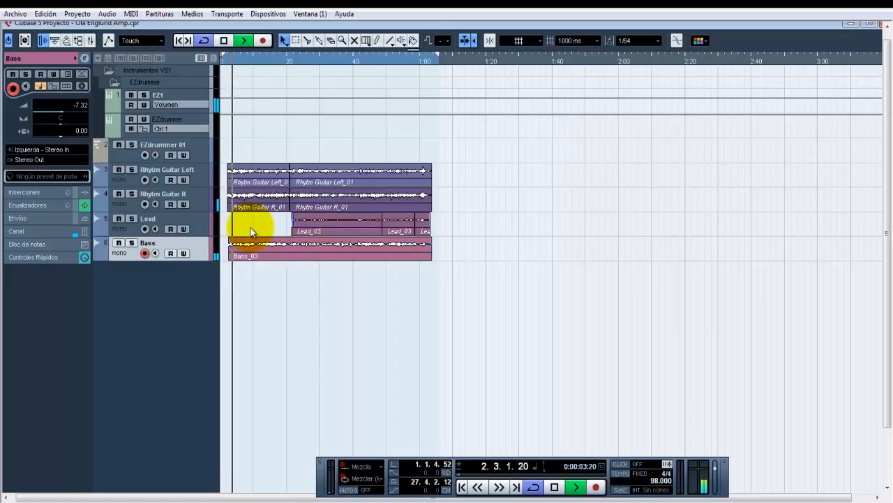
key(F3)
click(217, 82)
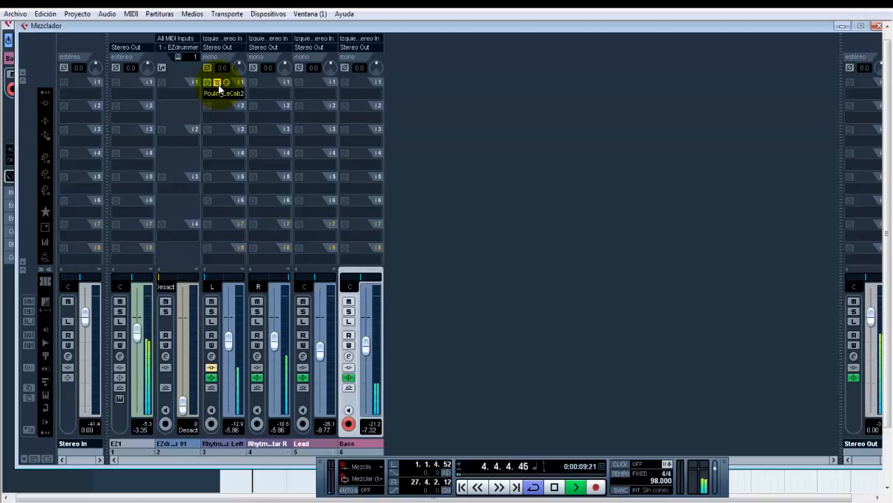
drag(239, 81, 236, 109)
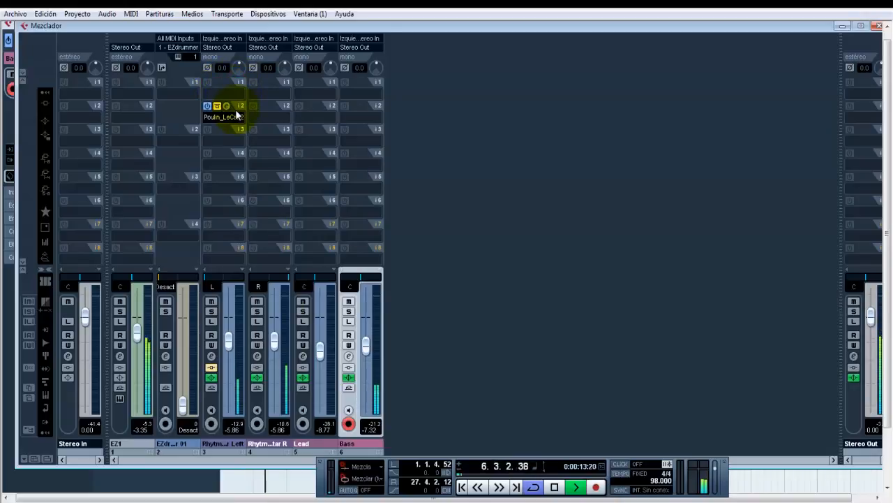
key(space)
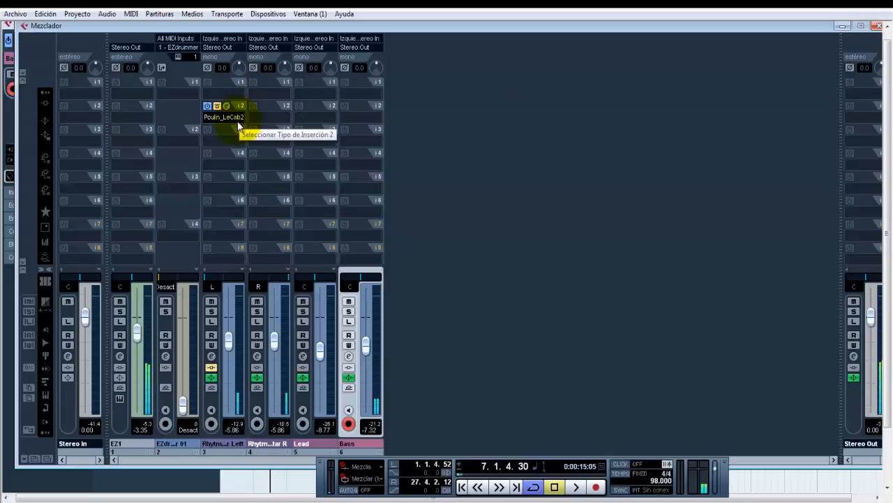
click(218, 106)
- Load Emissary (2) into insert slot 1 of Rhytm Guitar Left and move its window clear of the channel's inserts
click(208, 92)
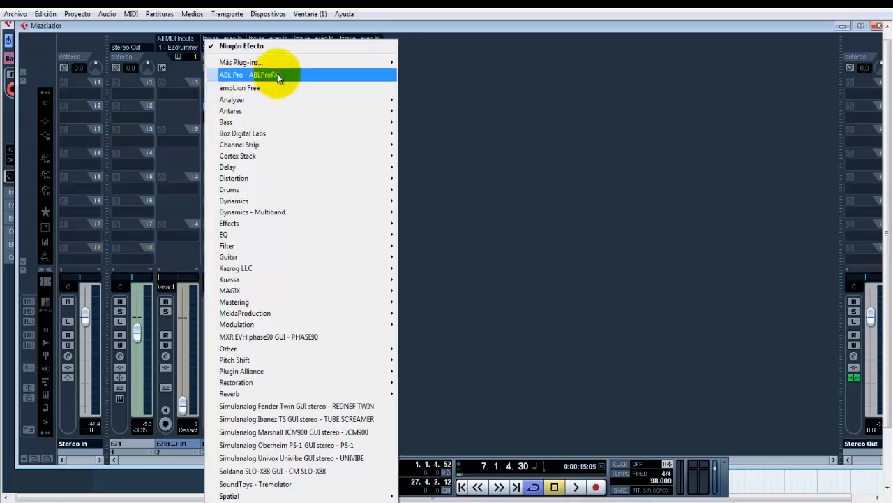
mouse_move(380, 63)
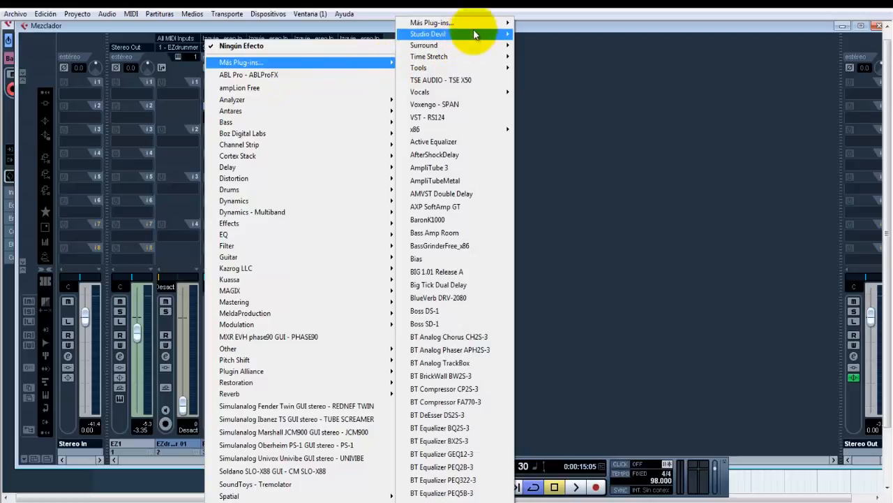
mouse_move(497, 24)
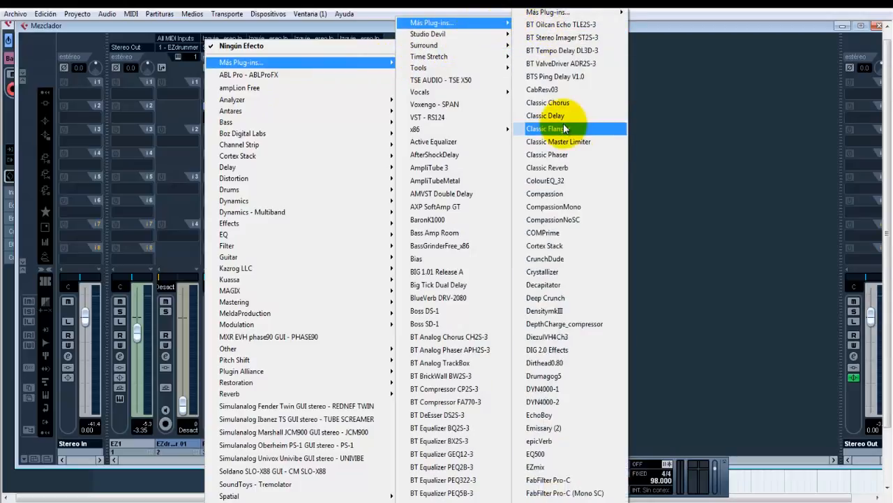
click(552, 427)
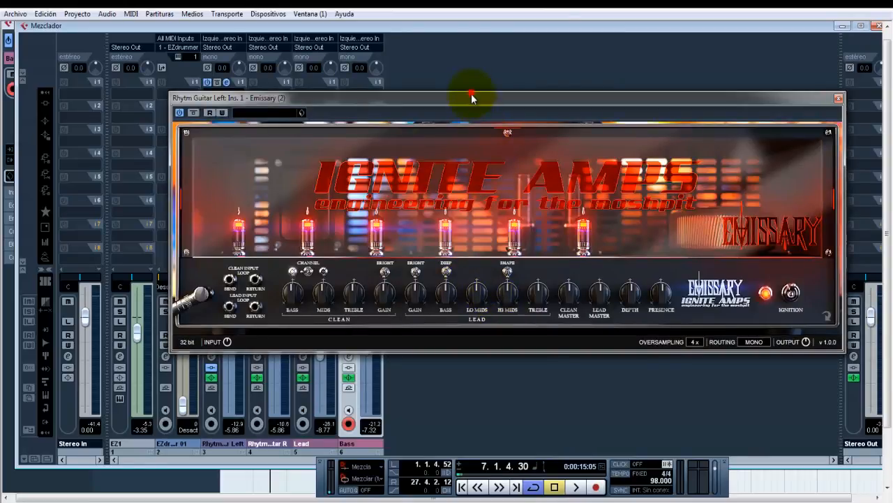
drag(472, 98, 563, 110)
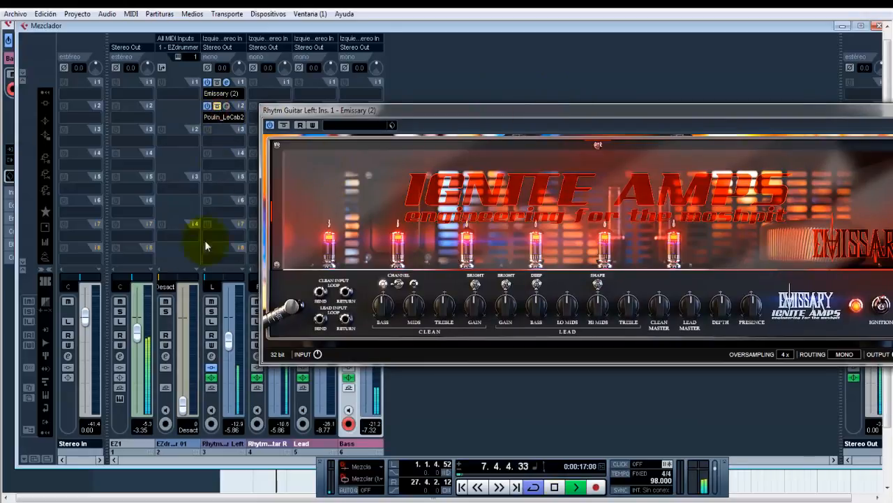
- Audition Rhytm Guitar Left in solo with Emissary's lead channel, panning the track close to the centre
click(211, 311)
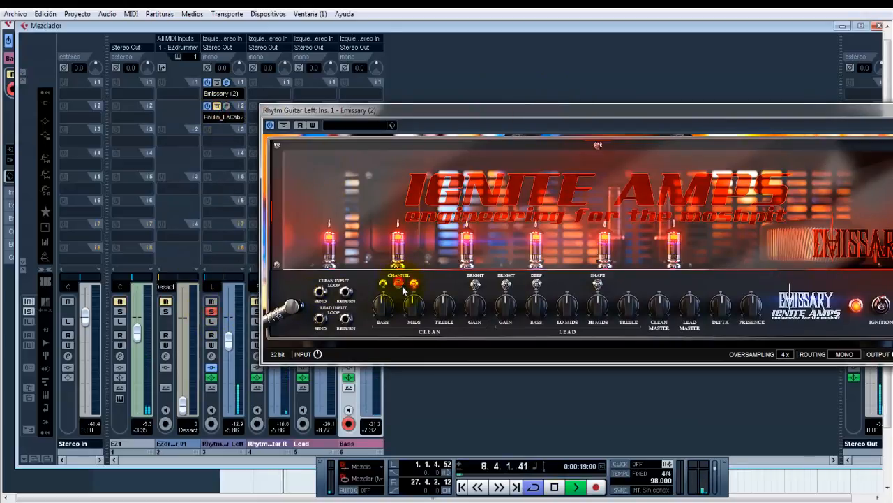
key(space)
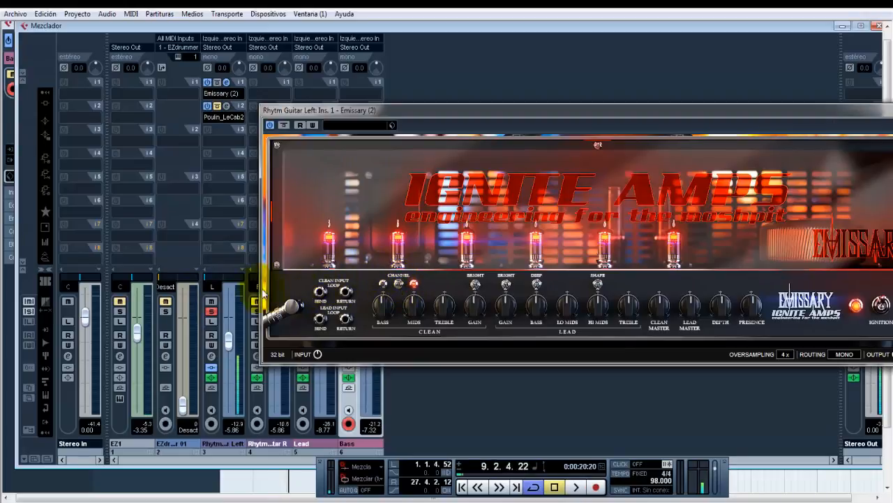
click(206, 279)
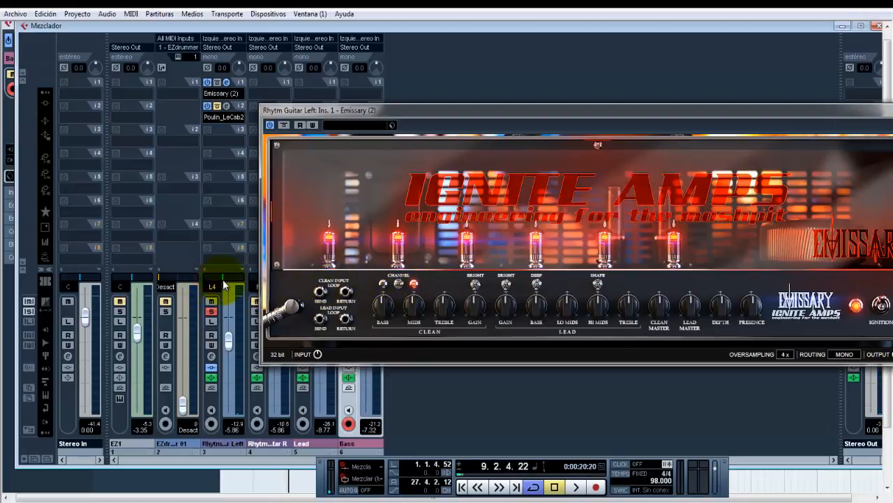
key(space)
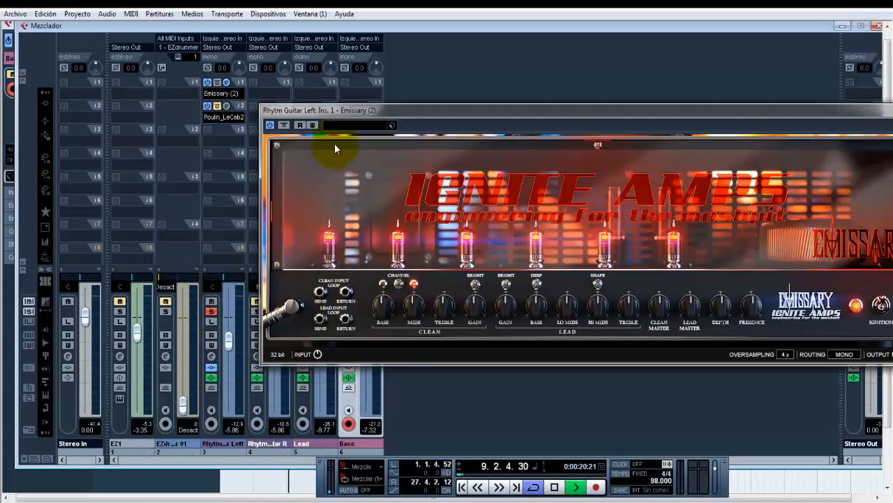
- Close the Emissary window and open the Poulin_LeCab2 editor from insert slot 2 of Rhytm Guitar Left
drag(425, 109, 352, 107)
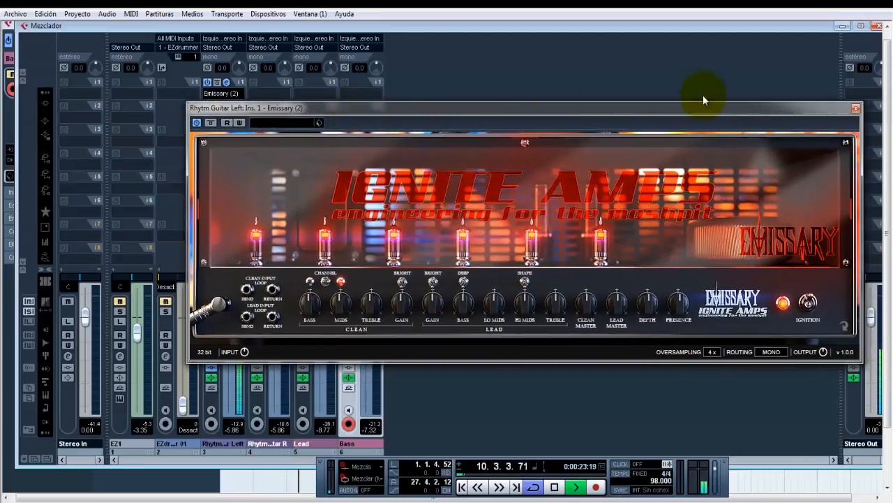
click(856, 108)
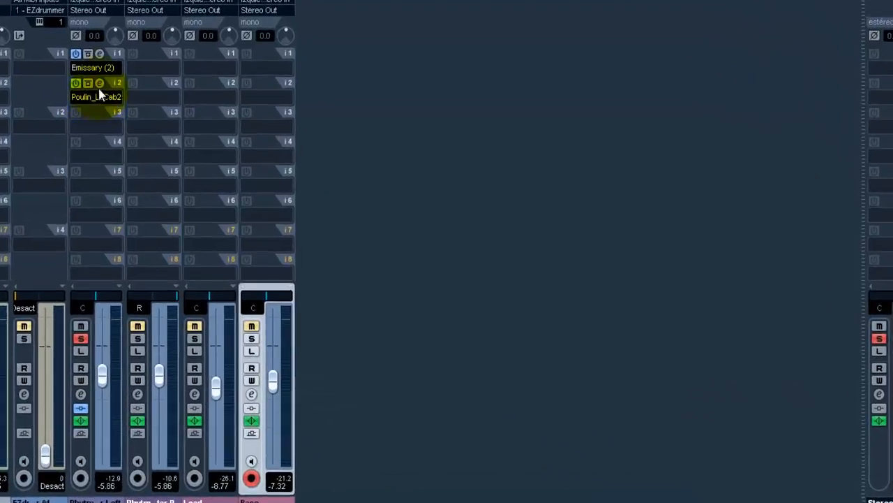
click(226, 106)
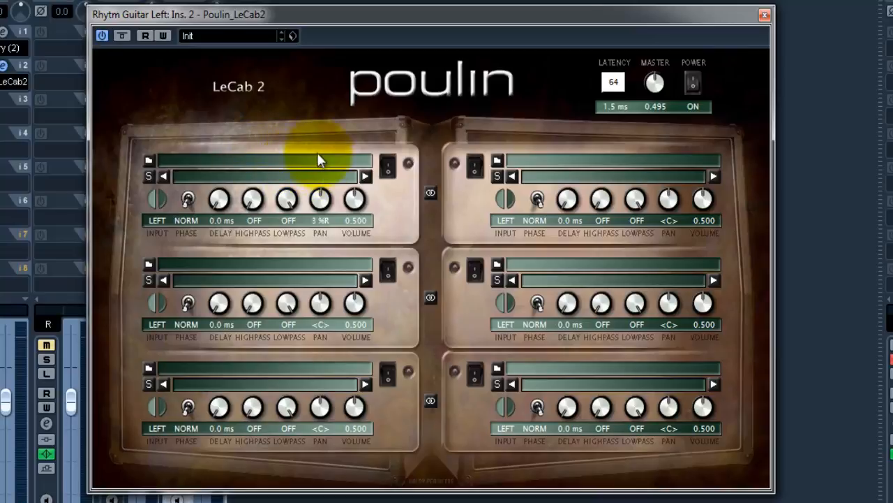
- Load the impulse Blackat Leon S7 from the Best Plugins 2 folder into LeCab2's first cabinet slot
click(148, 161)
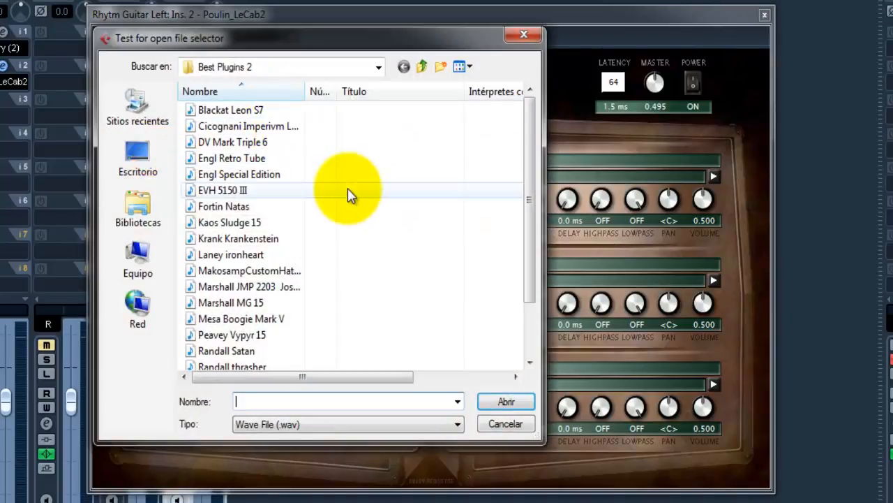
mouse_move(532, 140)
mouse_down()
mouse_move(531, 223)
mouse_move(528, 140)
mouse_up()
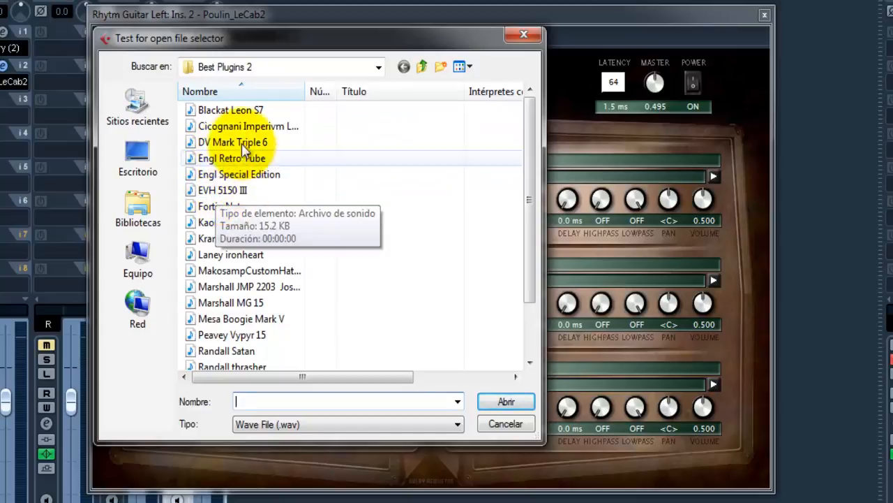
drag(529, 189, 528, 268)
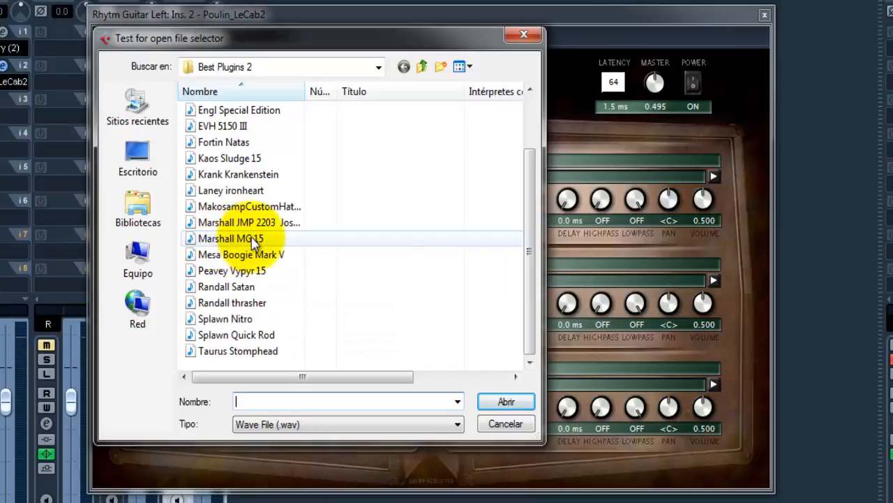
drag(528, 199, 534, 172)
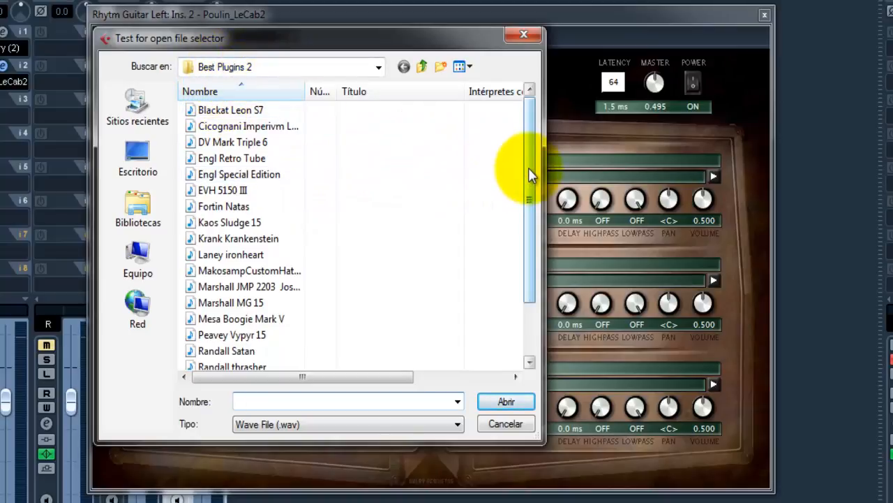
drag(528, 175, 530, 203)
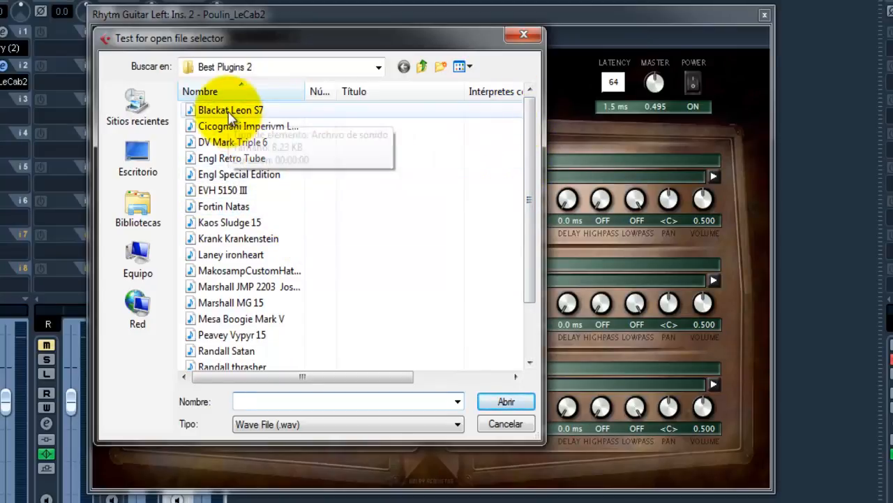
double_click(232, 110)
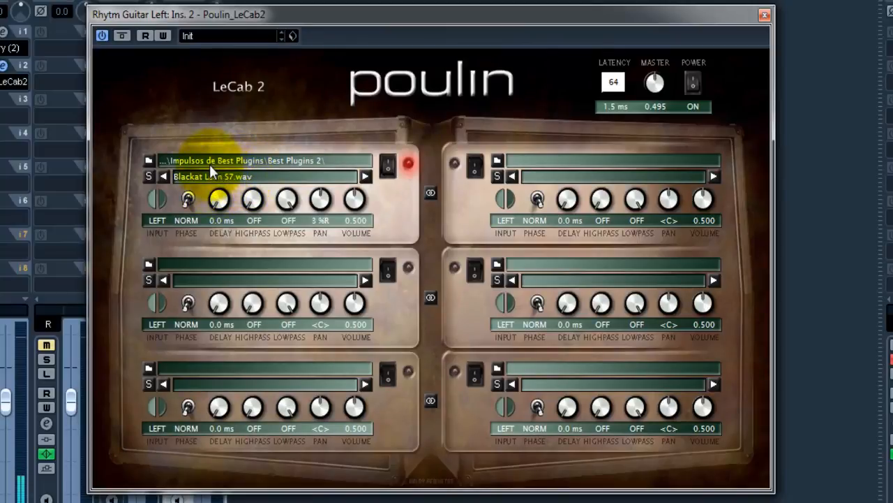
- Set the first cabinet's pan to 1 %L, keeping its delay at 0.0 ms and its input on LEFT
mouse_move(217, 198)
mouse_down()
mouse_move(213, 118)
mouse_move(218, 198)
mouse_up()
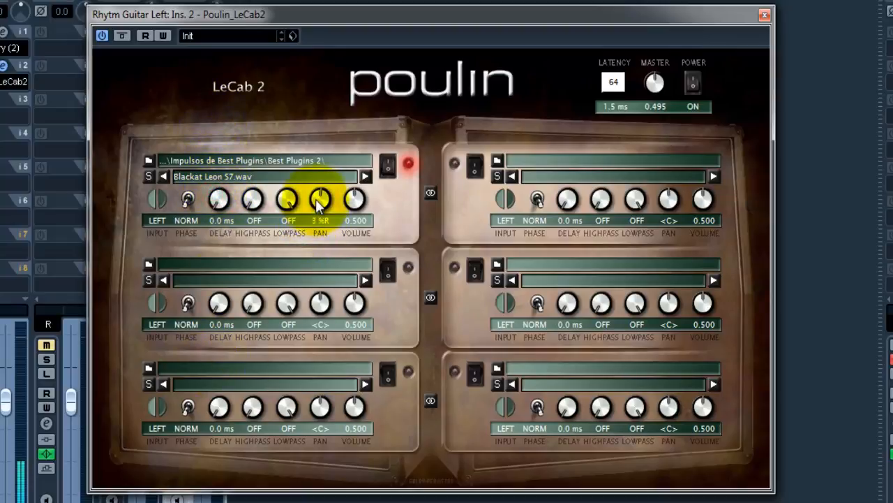
mouse_move(320, 203)
mouse_down()
mouse_move(310, 298)
mouse_move(300, 269)
mouse_move(314, 197)
mouse_move(320, 209)
mouse_up()
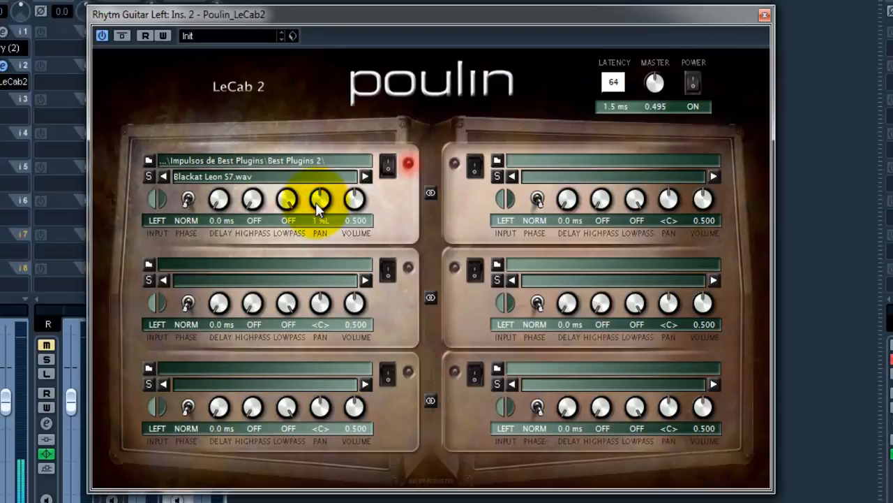
click(152, 200)
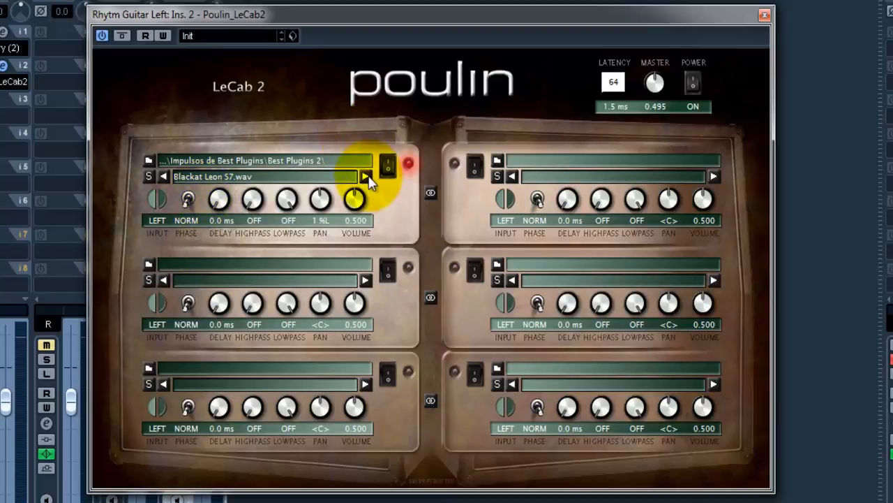
- Audition successive impulses from the Best Plugins 2 folder in the first cabinet slot, ending on EVH 5150 III.wav
click(147, 160)
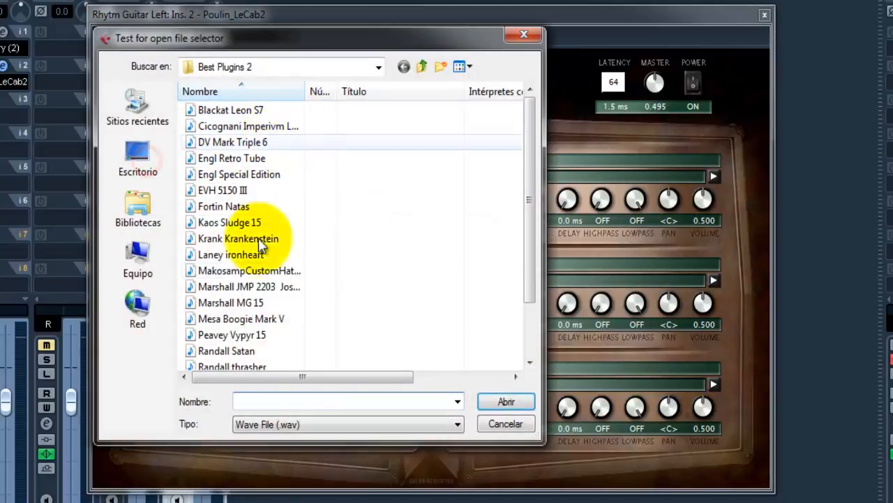
click(524, 34)
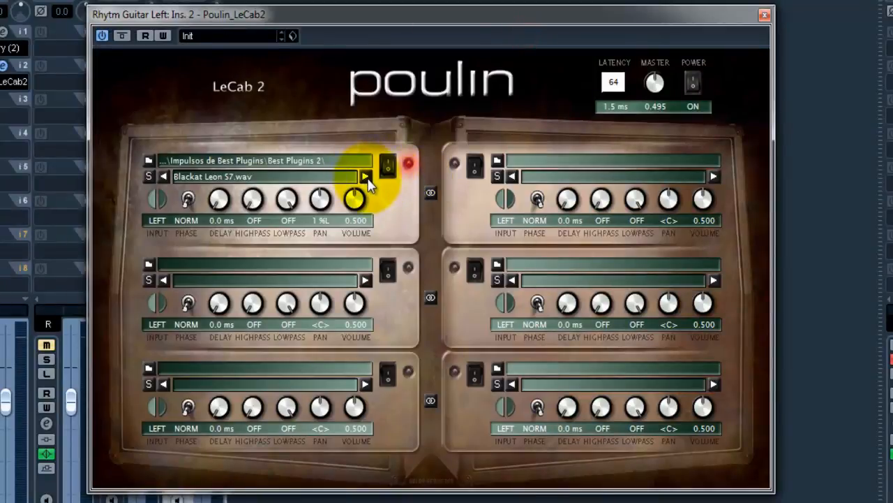
click(366, 177)
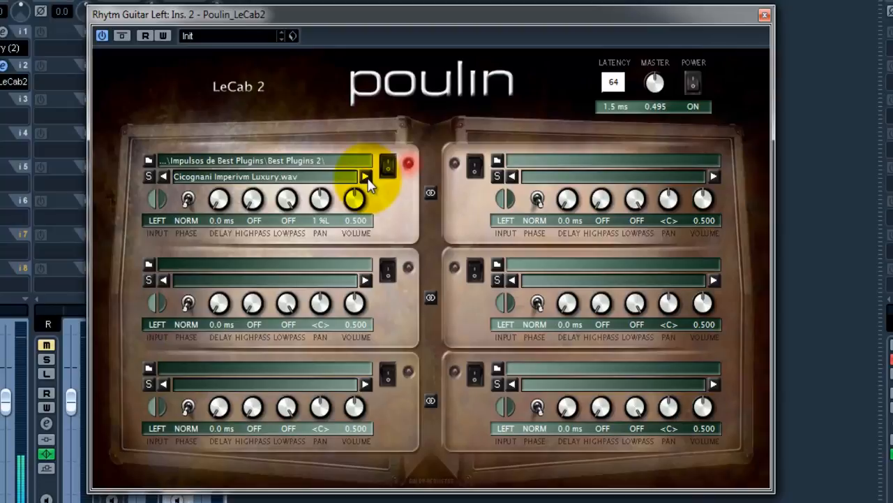
click(366, 178)
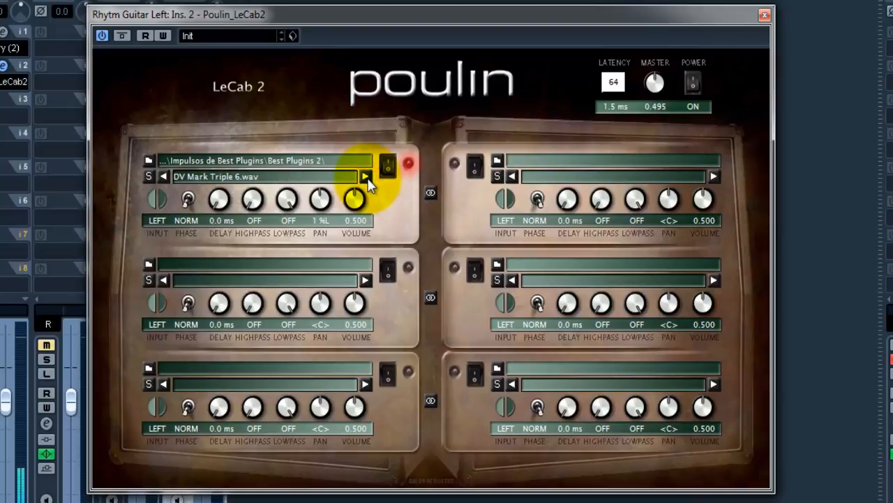
click(365, 177)
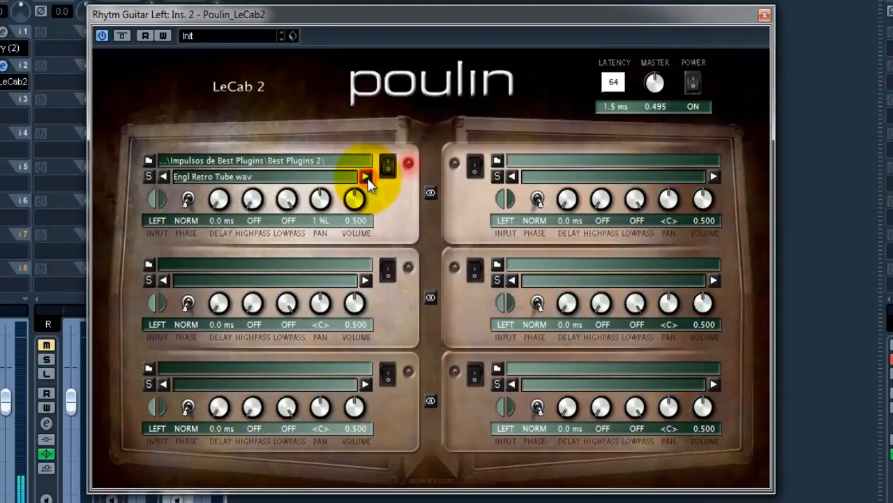
click(366, 177)
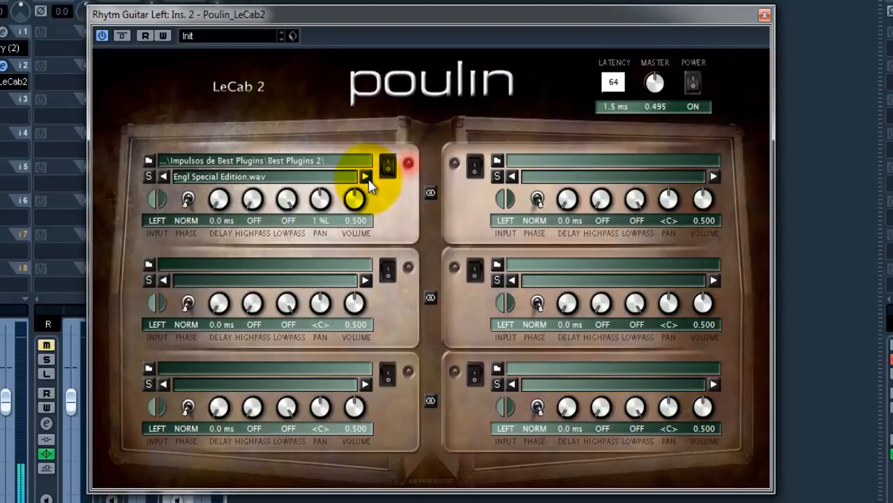
click(366, 177)
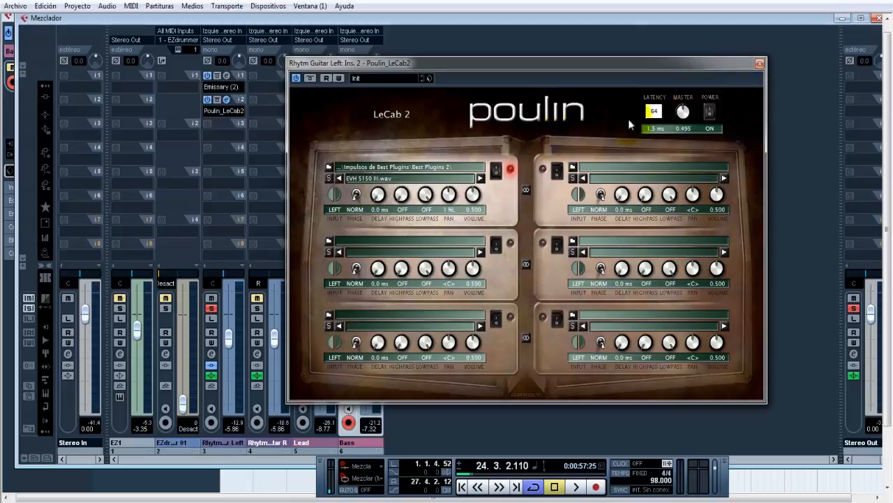
- Close LeCab2 and copy Emissary (2) and Poulin_LeCab2 from Rhytm Guitar Left to insert slots 1 and 2 of Rhytm Guitar R
click(760, 63)
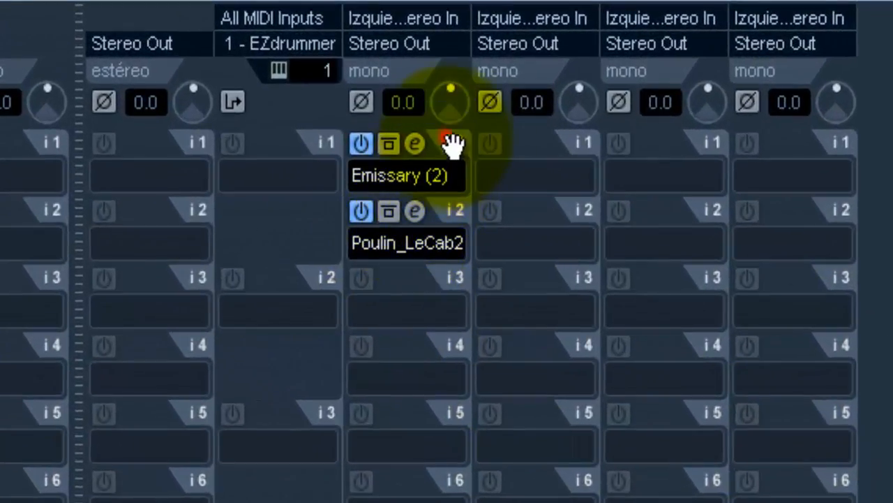
drag(441, 136, 551, 161)
drag(457, 219, 569, 220)
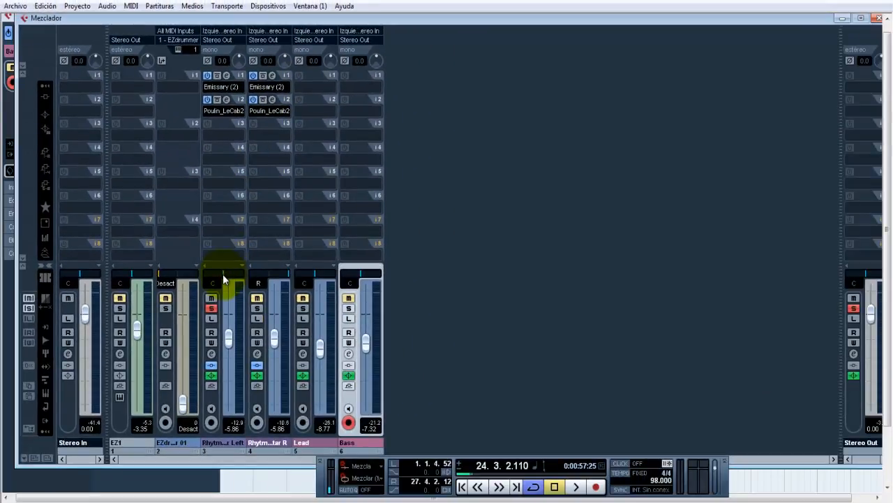
- Pan Rhytm Guitar Left fully left and audition it in solo with Rhytm Guitar R and the EZ1 drums, returning playback to the start
drag(222, 274, 184, 289)
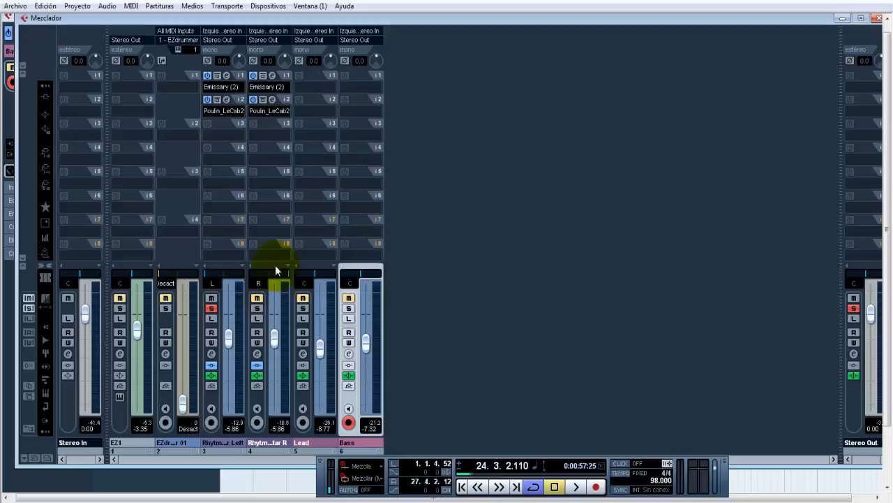
click(257, 307)
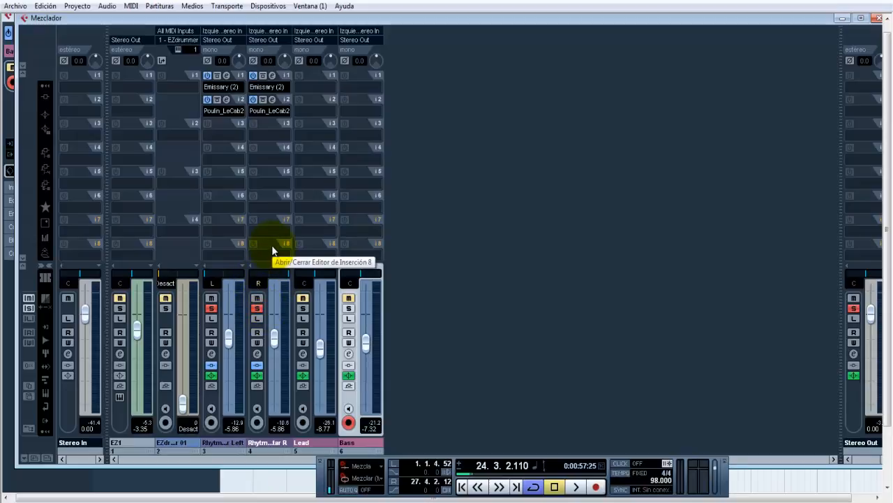
key(space)
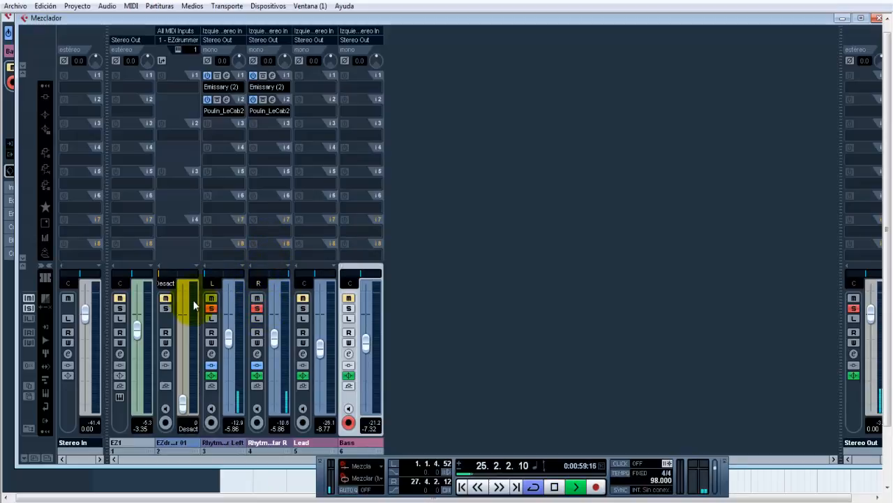
click(120, 307)
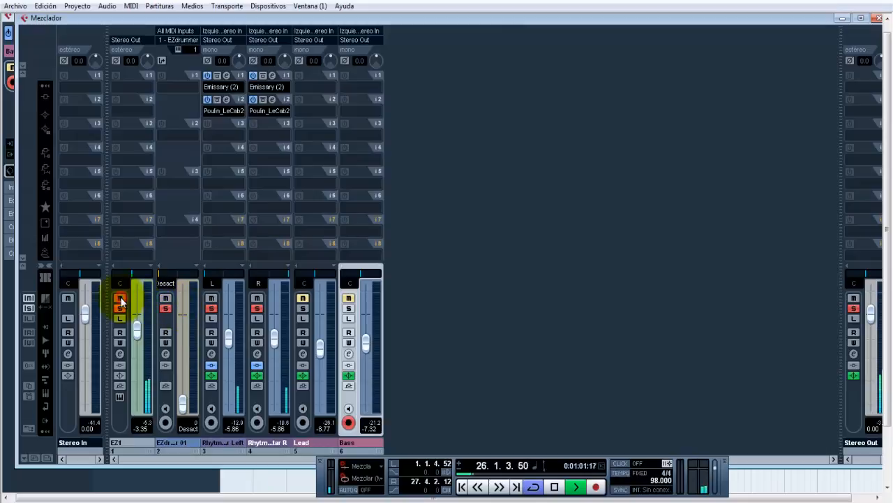
click(463, 486)
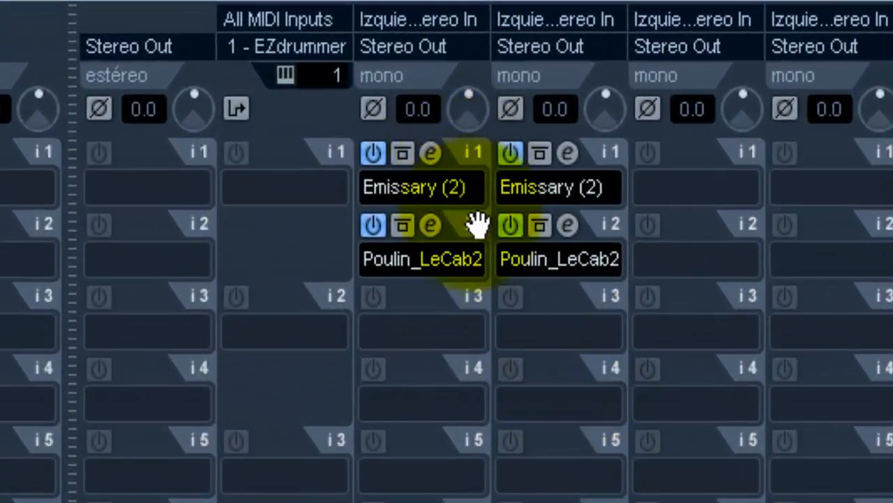
- Shift the inserts on both rhythm guitar channels down one slot, placing Emissary (2) in slot 2 and Poulin_LeCab2 in slot 3
drag(395, 182, 389, 210)
drag(462, 260, 485, 300)
drag(606, 225, 590, 282)
drag(597, 148, 606, 244)
drag(459, 149, 463, 235)
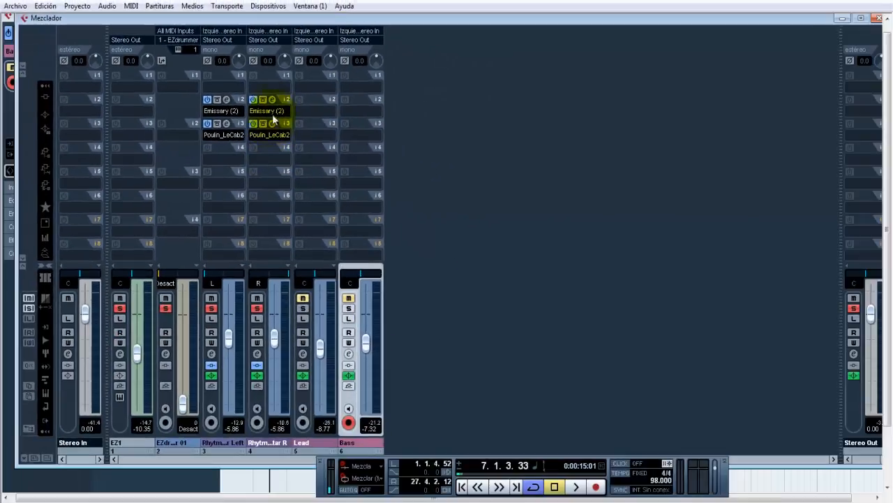
- Check the copied Emissary and LeCab2 settings on Rhytm Guitar R, closing each plug-in window
click(272, 99)
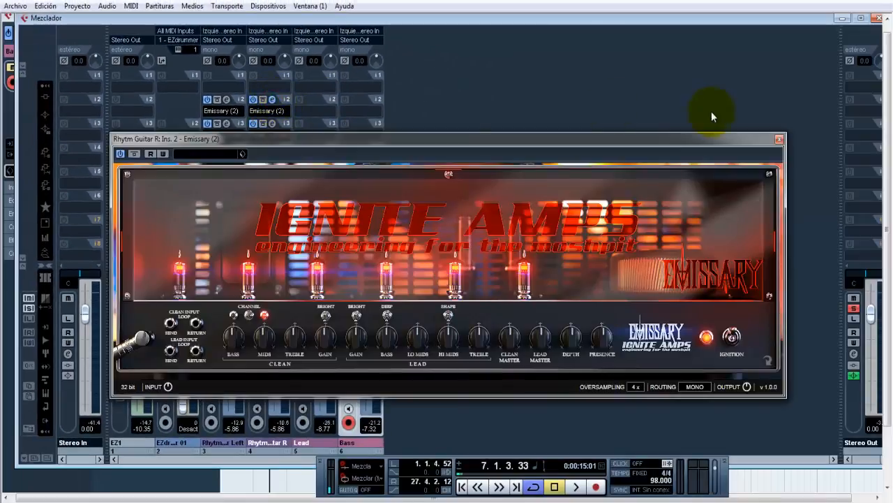
click(780, 139)
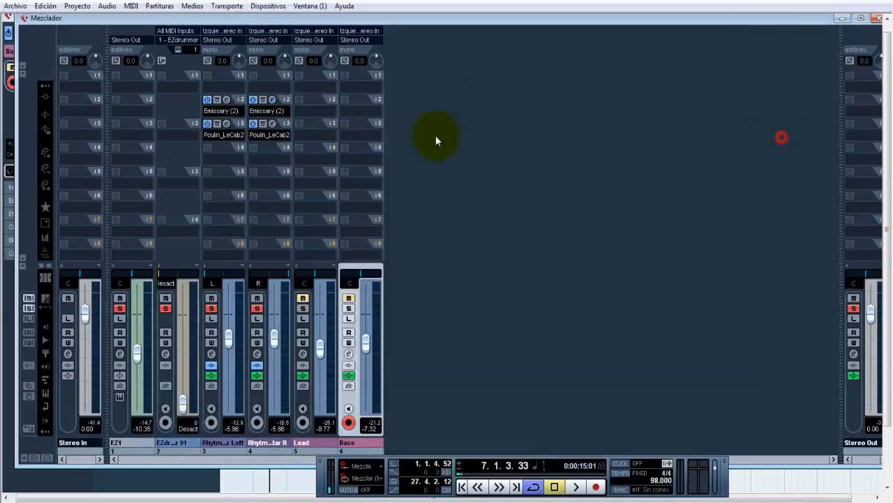
click(272, 123)
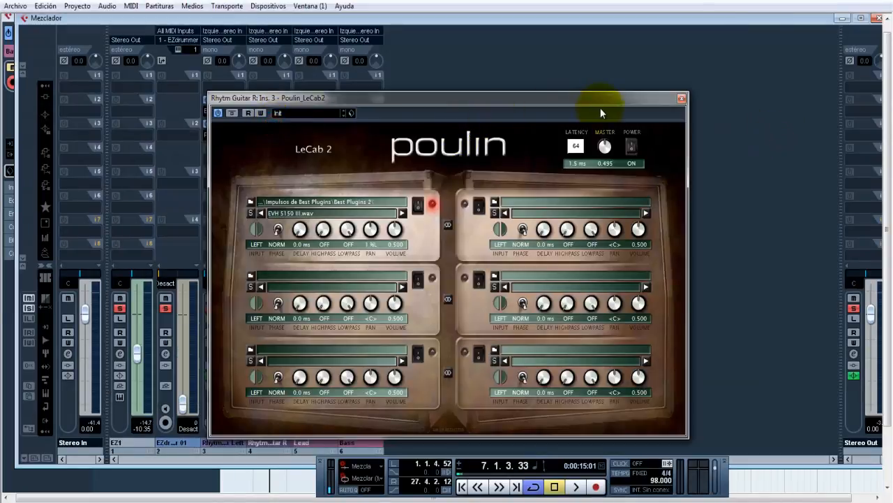
click(682, 99)
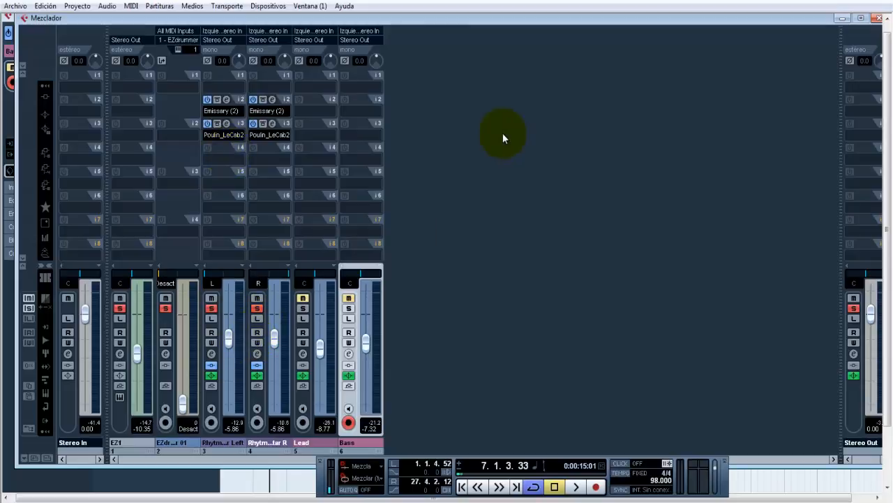
- Close the mixer and add one stereo group channel track to the project
click(878, 19)
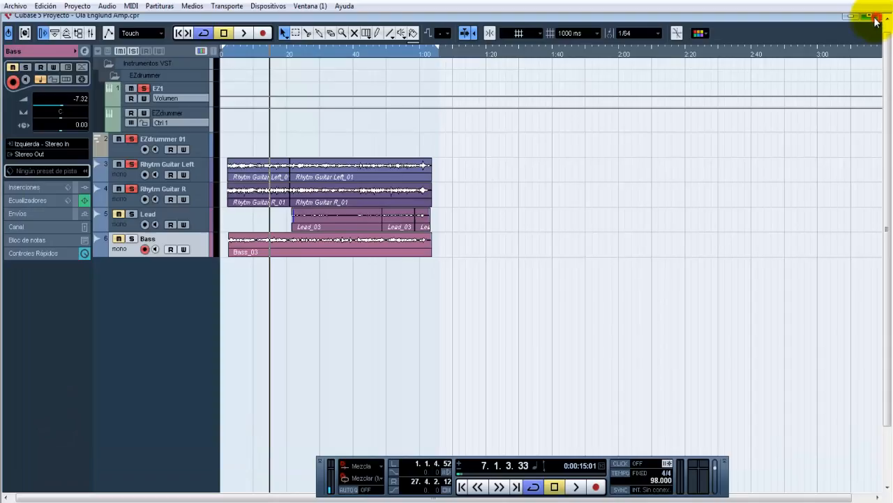
right_click(152, 335)
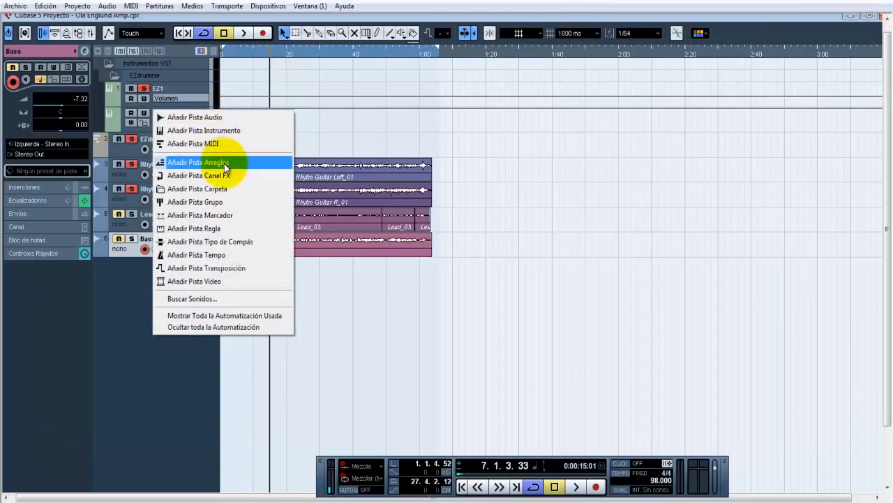
click(228, 202)
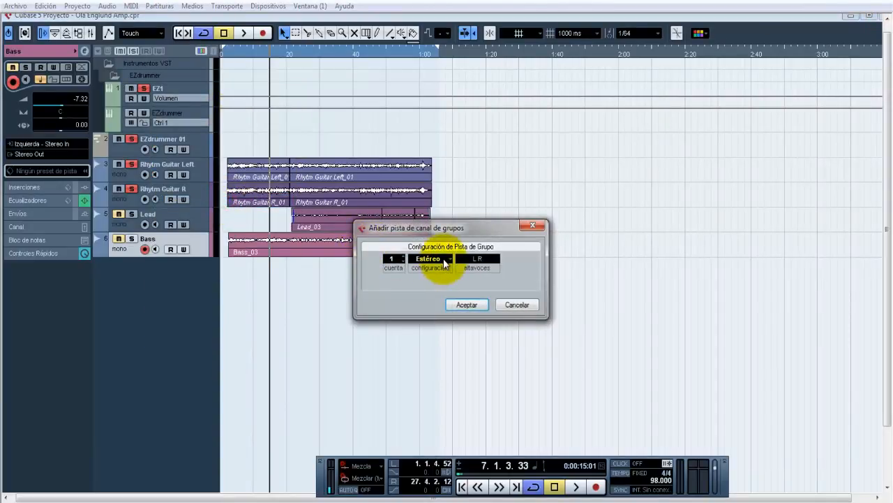
click(463, 305)
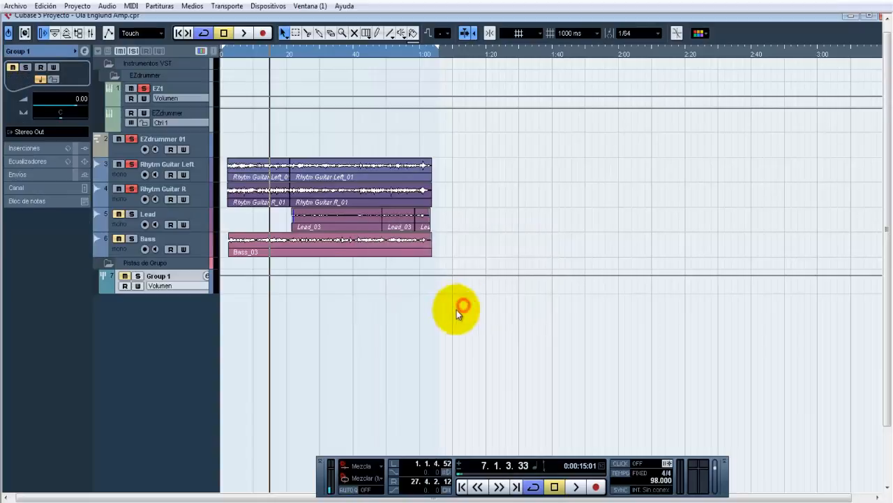
- Rename the new group track guitars and route the outputs of Rhytm Guitar Left and Rhytm Guitar R to it
double_click(157, 277)
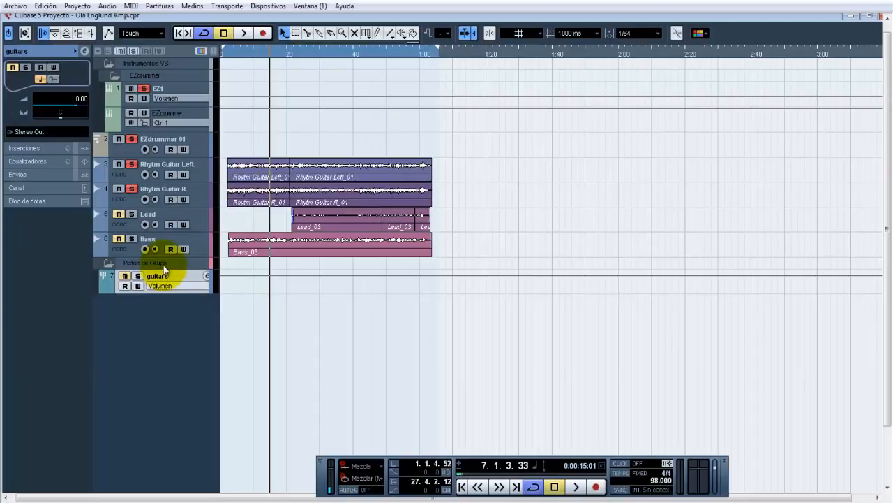
key(F3)
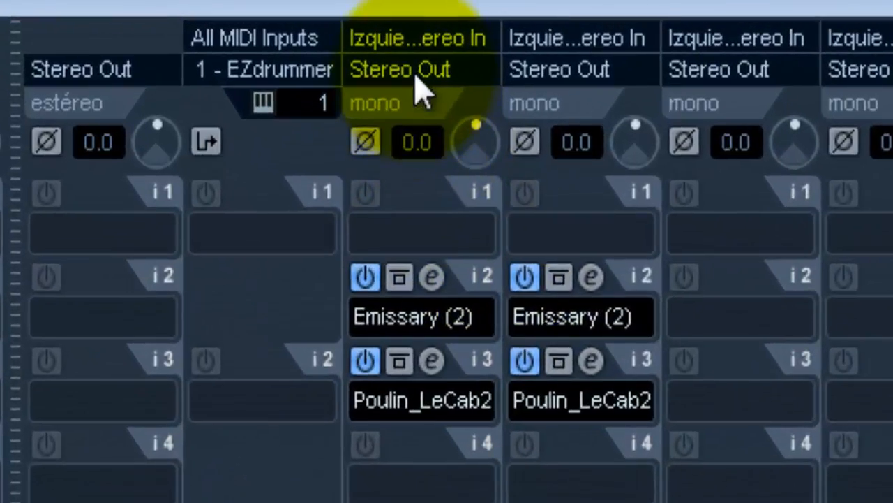
click(223, 42)
click(554, 325)
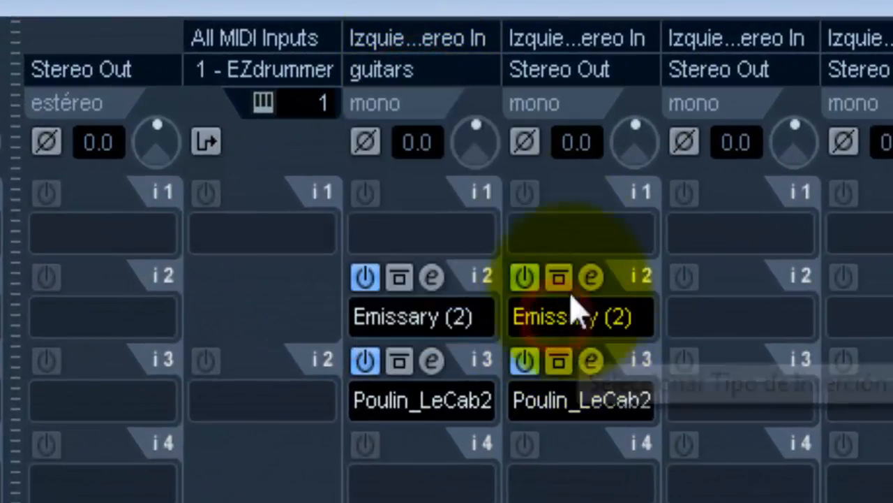
click(568, 70)
click(648, 343)
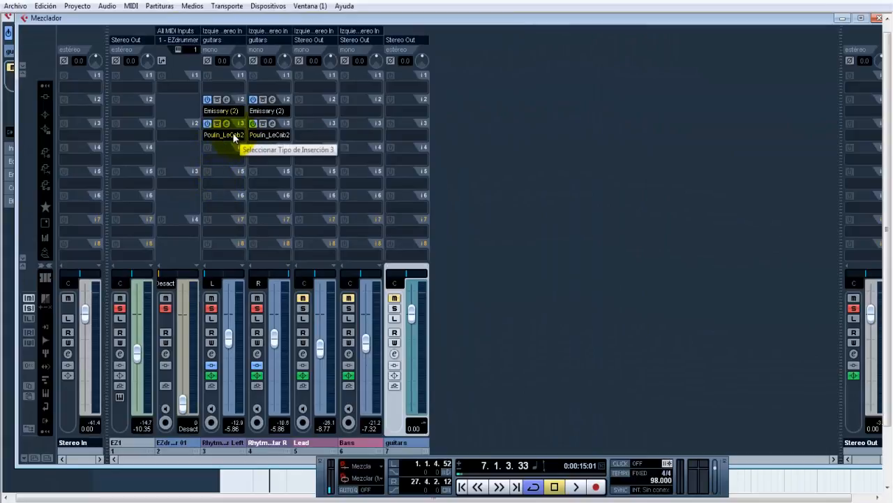
- Move Emissary (2) and Poulin_LeCab2 from Rhytm Guitar R to insert slots 1 and 2 of the guitars group and check LeCab2
click(220, 136)
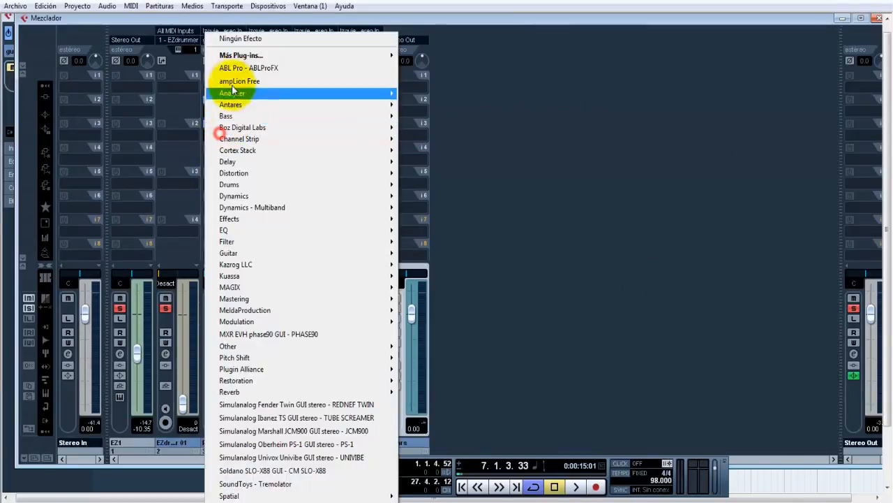
click(480, 122)
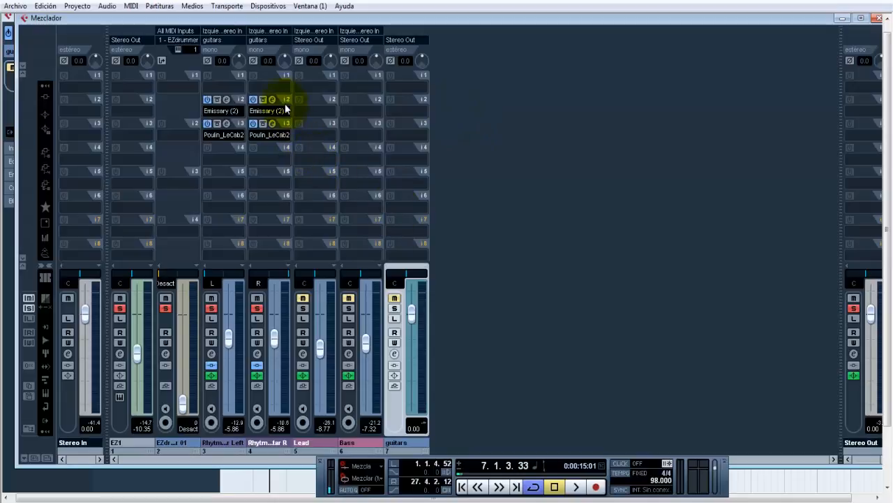
drag(284, 101, 293, 99)
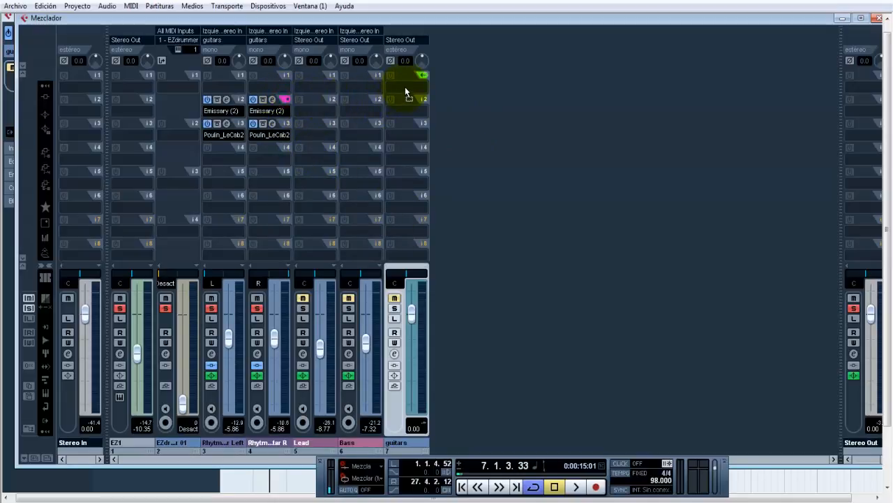
drag(405, 87, 405, 86)
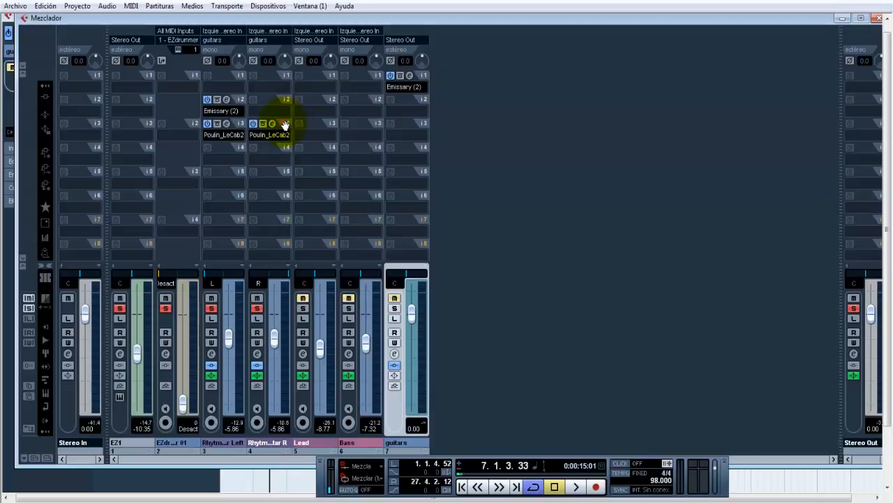
drag(285, 124, 416, 109)
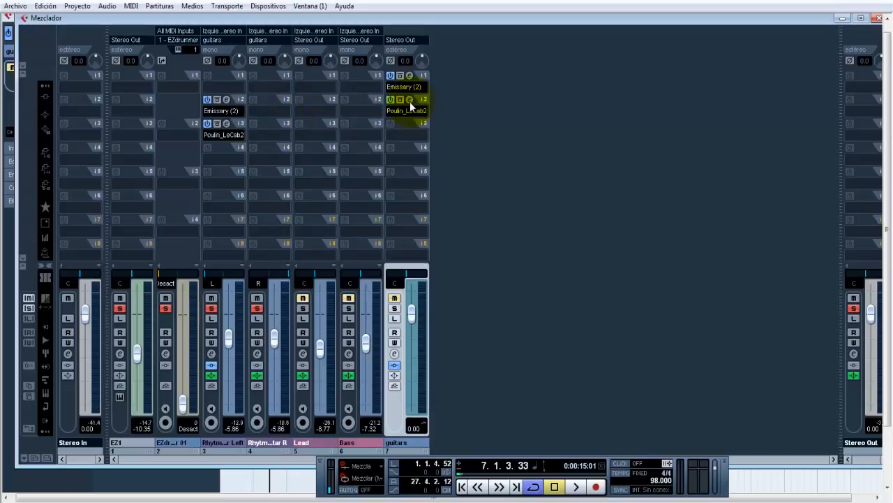
click(409, 101)
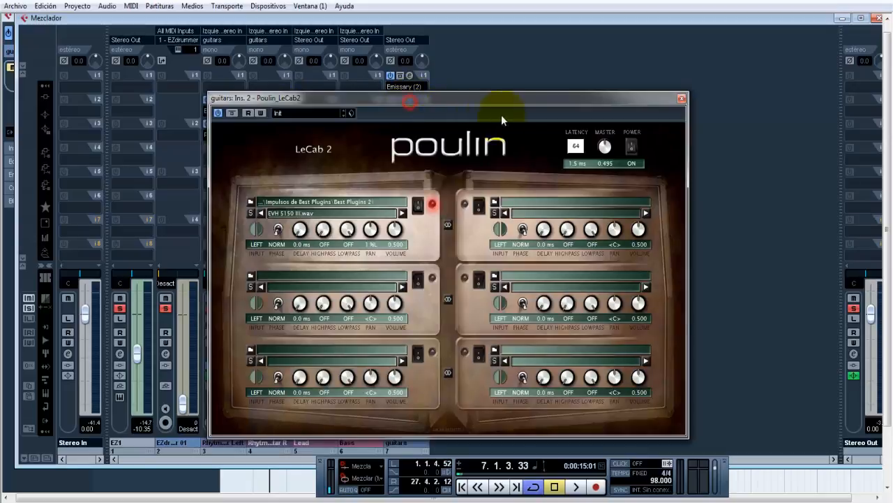
click(682, 100)
- Remove Poulin_LeCab2 and Emissary (2) from the Rhytm Guitar Left inserts, discarding their changes
click(230, 133)
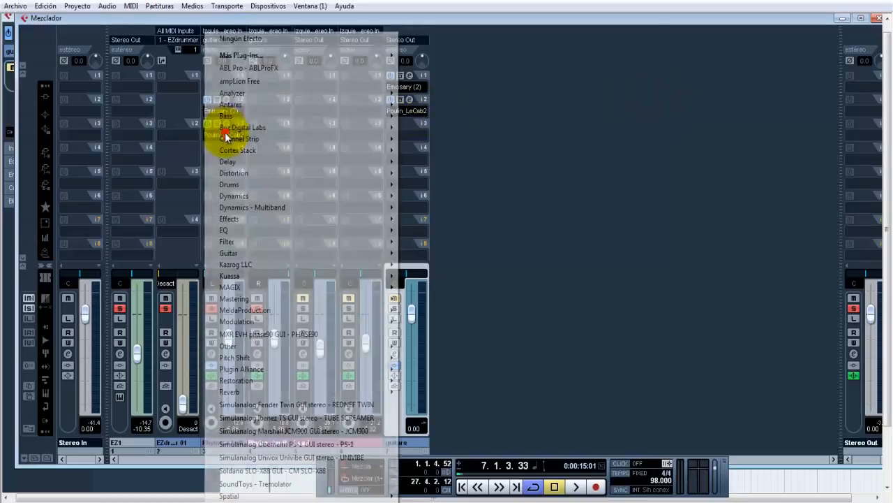
click(242, 35)
click(418, 299)
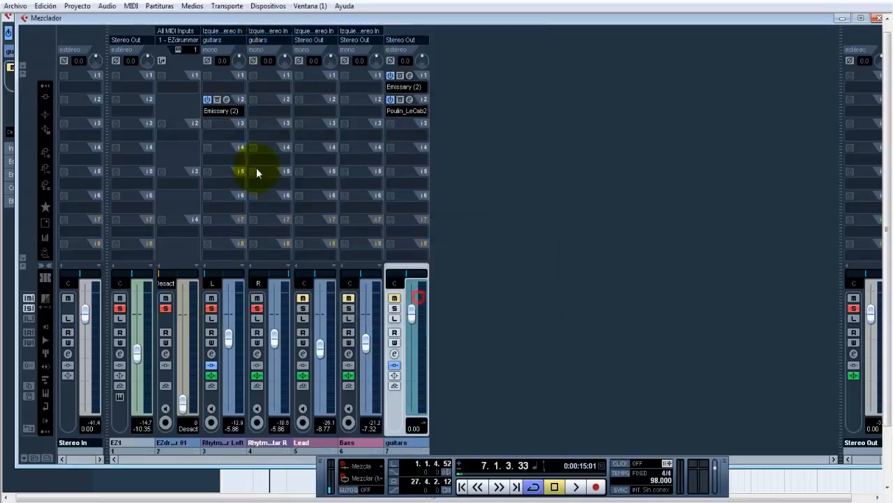
click(219, 110)
click(238, 38)
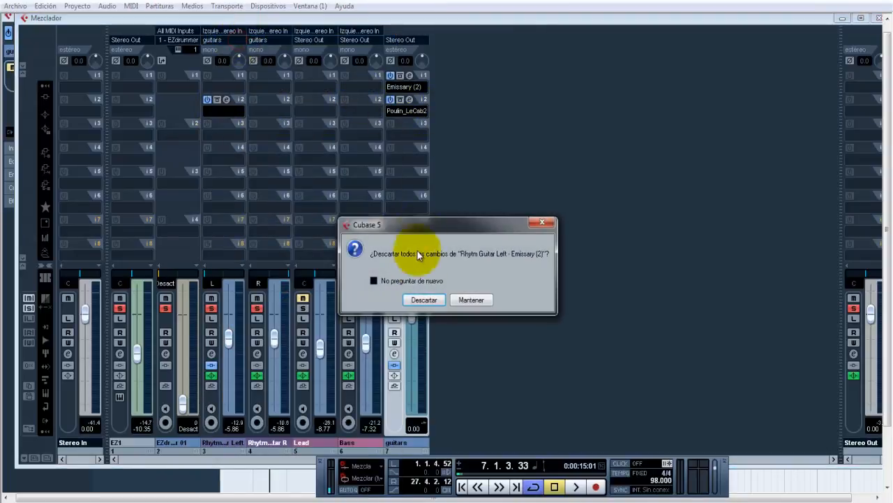
click(422, 298)
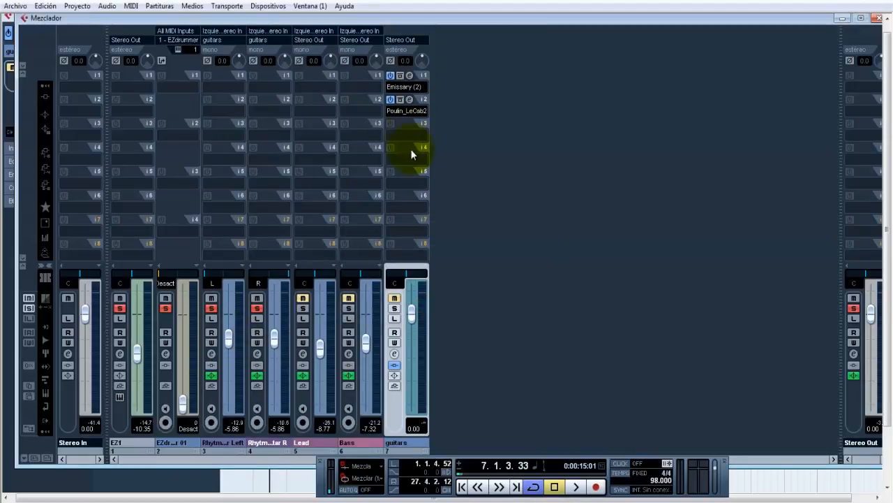
- Set the routing of Emissary (2) on the guitars group to STEREO and close its window
click(410, 75)
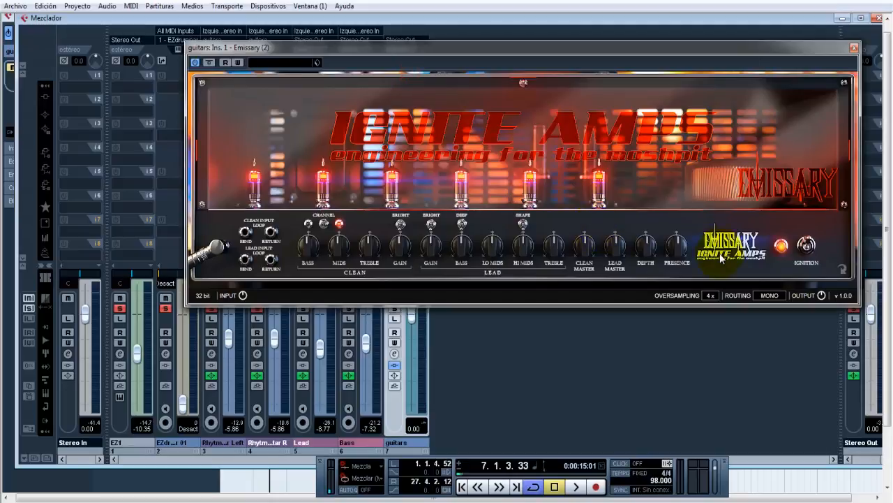
click(770, 295)
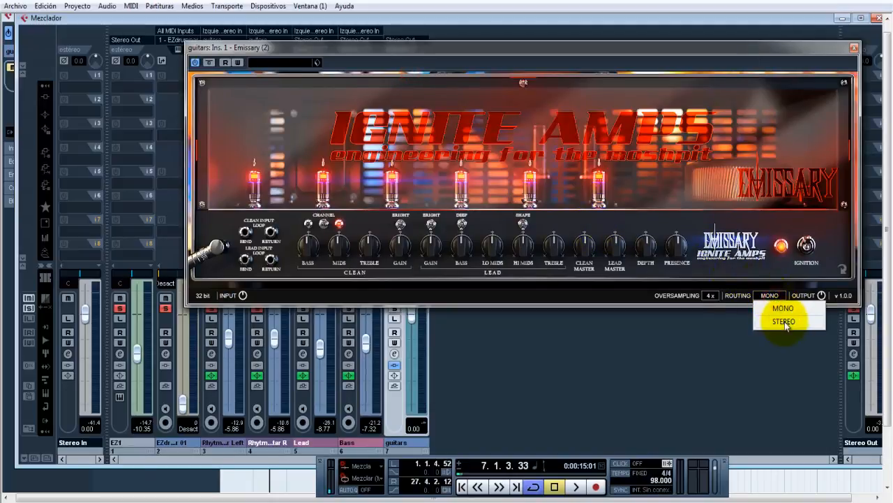
click(784, 322)
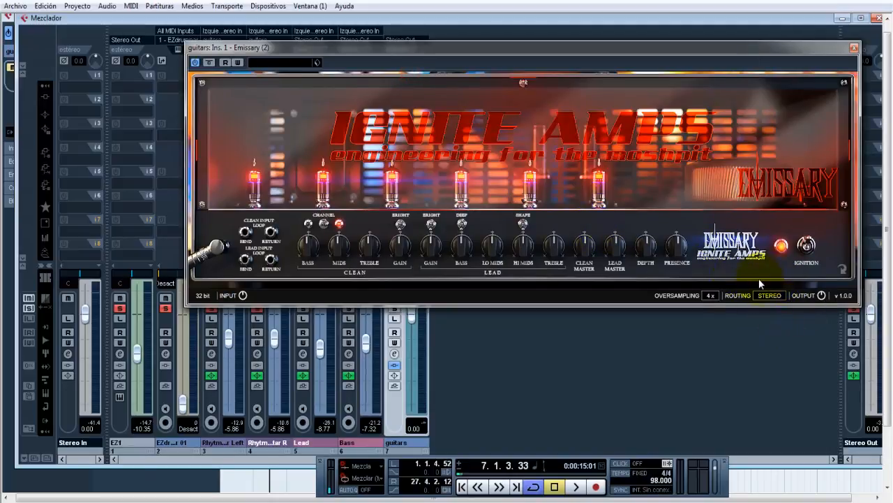
click(854, 48)
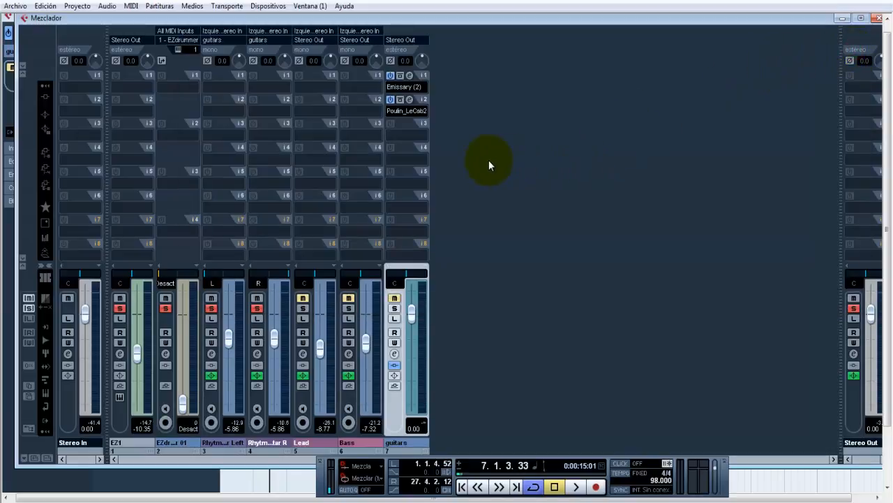
- Solo the guitars group during playback and inspect the first cabinet's input setting in its LeCab2 insert
key(space)
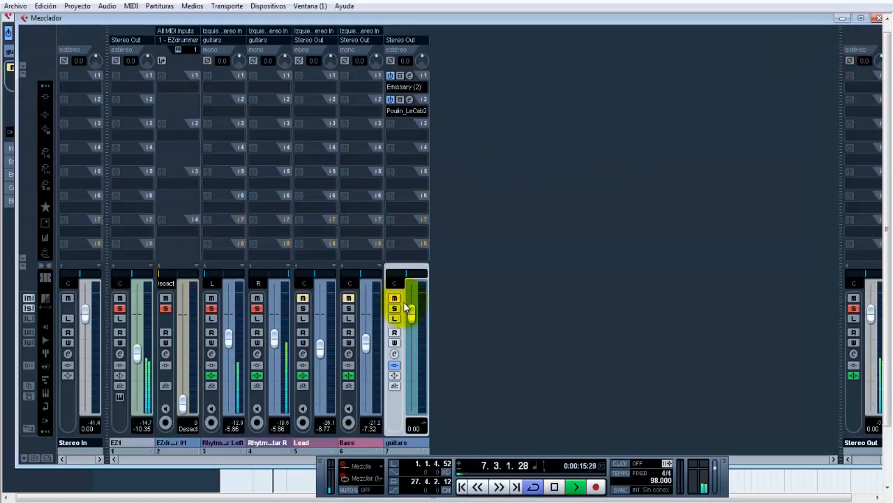
click(395, 307)
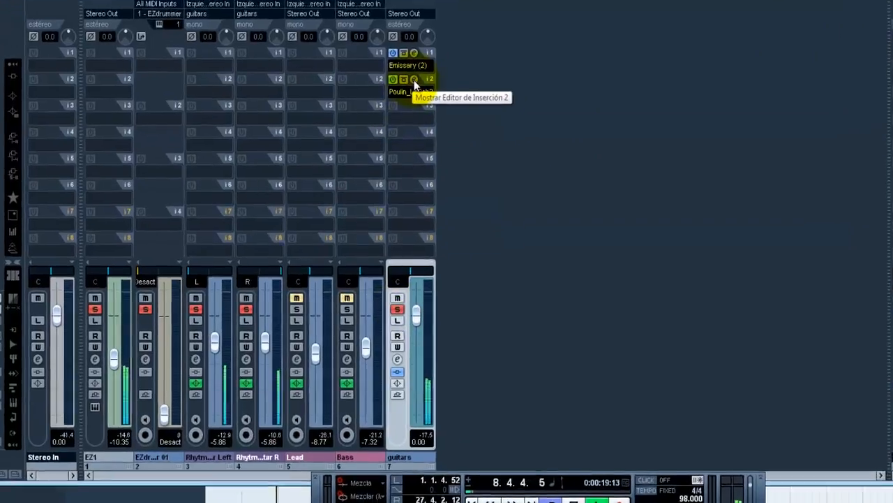
click(409, 99)
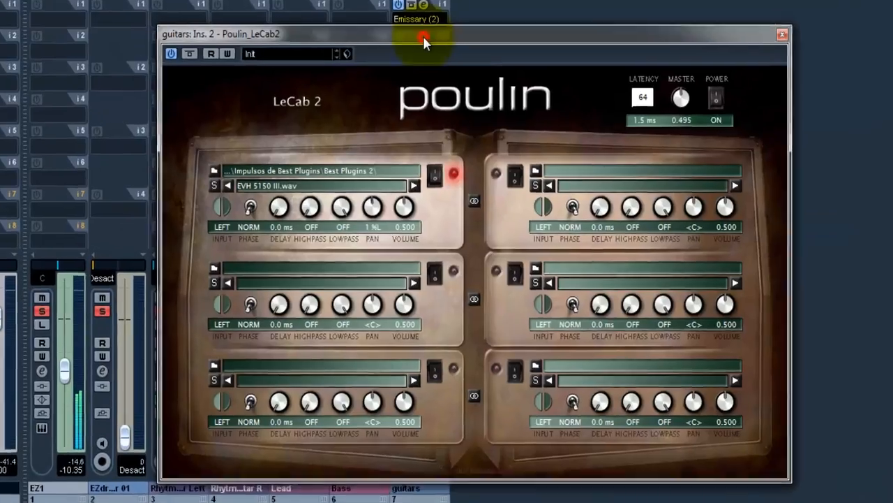
click(208, 200)
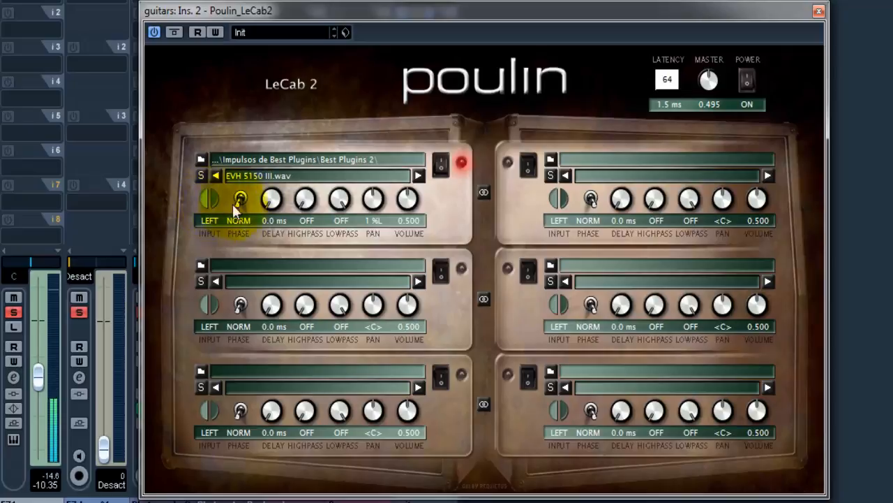
click(819, 10)
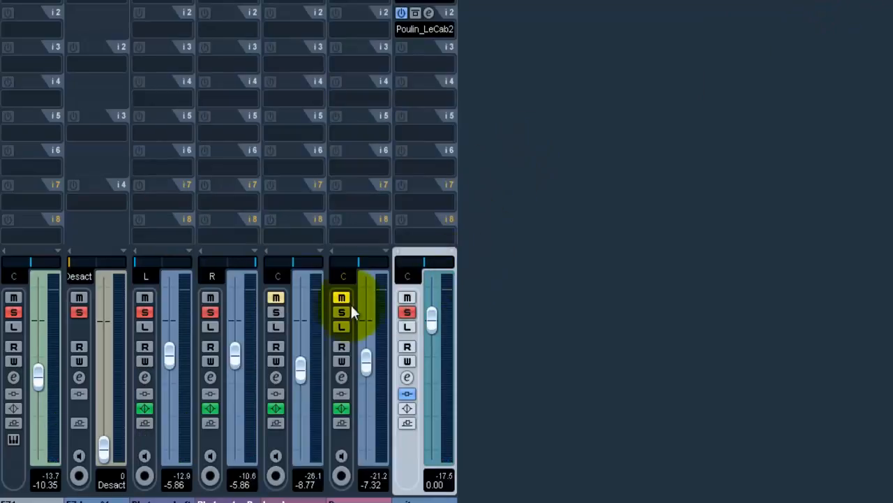
- Take the drum channels out of solo, leaving only the guitars group and both rhythm guitar channels soloed
click(407, 312)
click(210, 313)
click(143, 314)
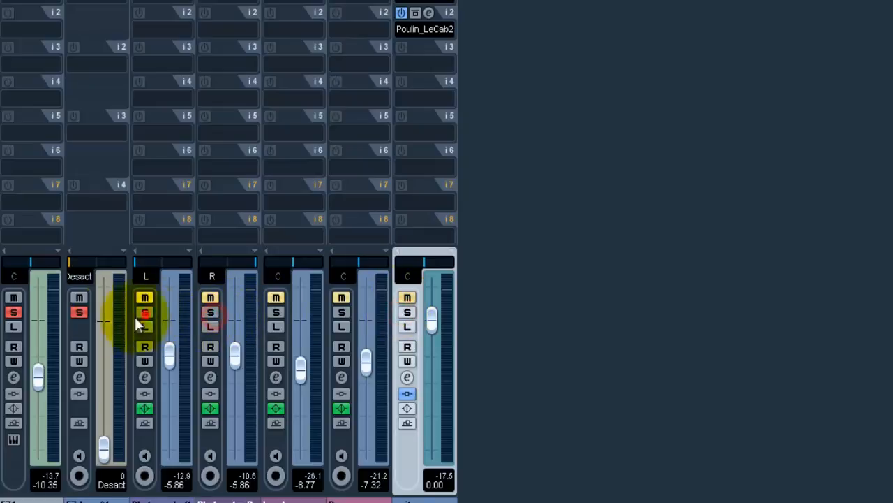
click(82, 312)
click(415, 312)
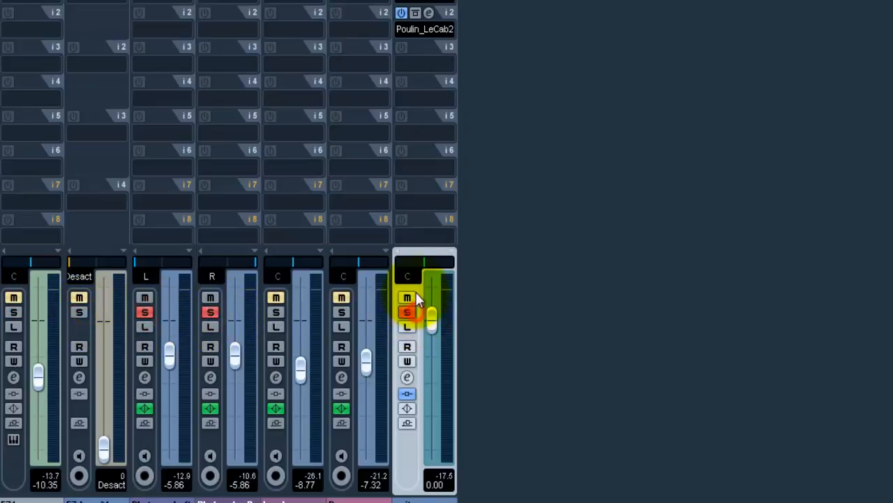
- Load the EVH 5150 III impulse into the upper second cabinet of the guitars group's LeCab2, with its input set to RIGHT
click(428, 13)
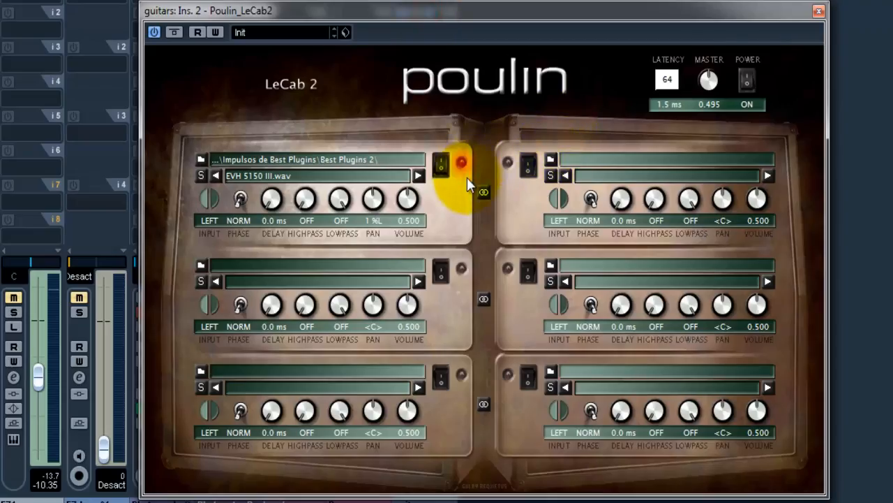
click(552, 160)
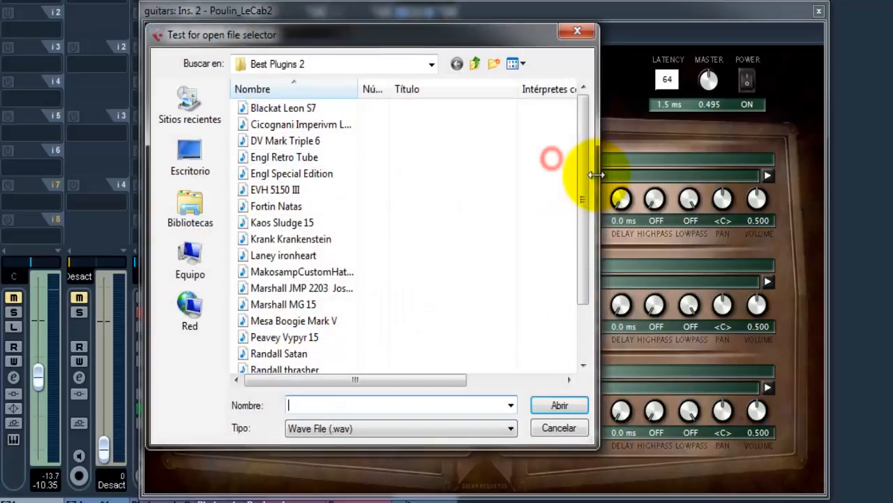
click(287, 190)
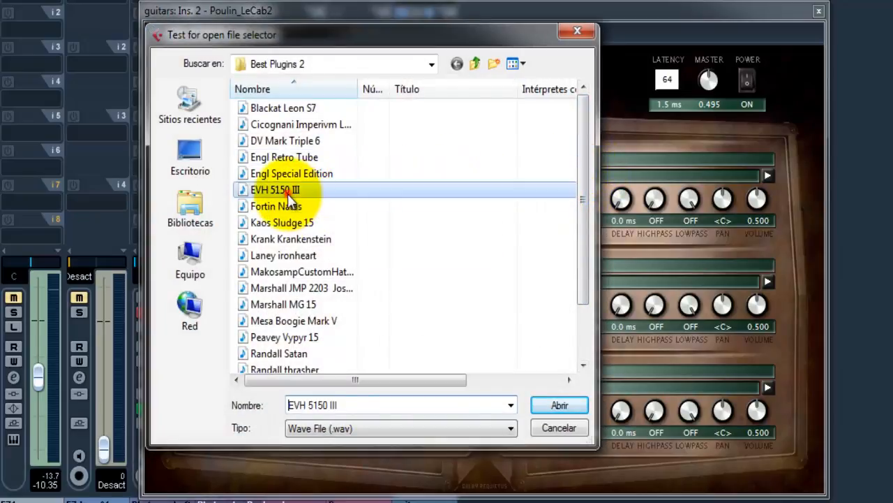
click(559, 405)
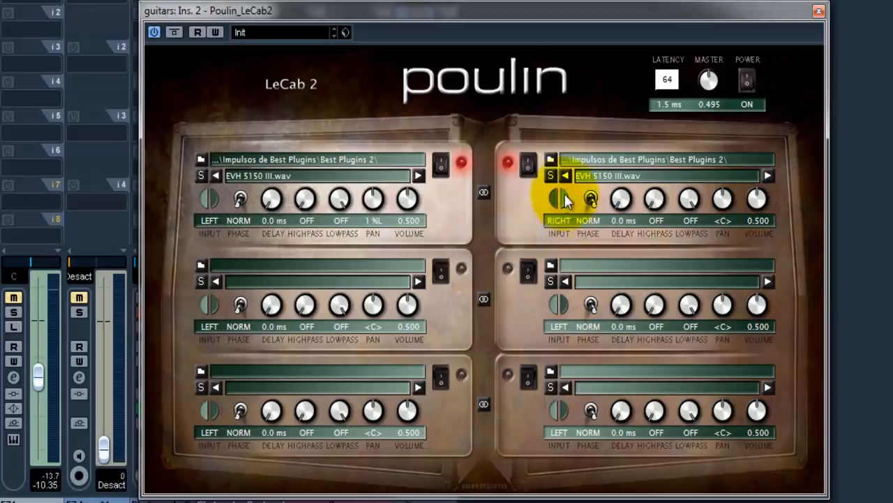
- Toggle the link between LeCab2's two upper cabinets on and off, and pan them 100 %L and 100 %R
click(487, 193)
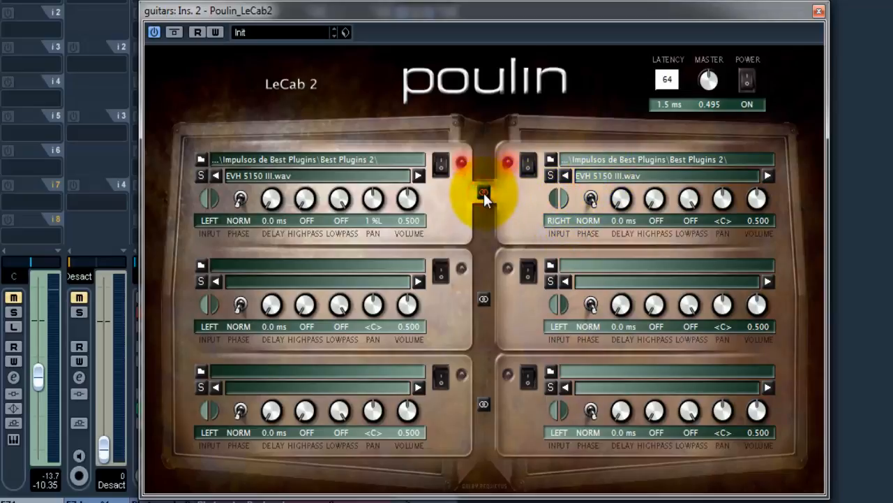
click(484, 193)
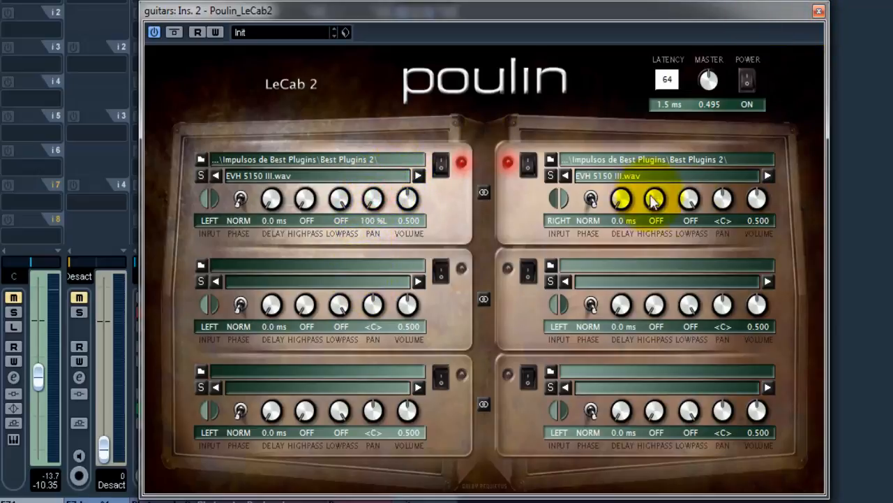
drag(722, 200, 719, 100)
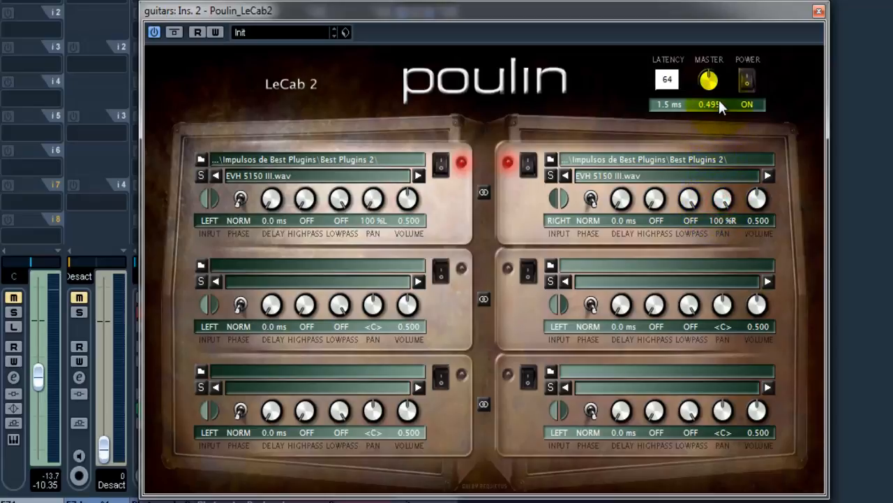
- Switch the RIGHT-input cabinet to Fortin Natas.wav and set the EVH 5150 III cabinet's highpass to 341 Hz
click(768, 175)
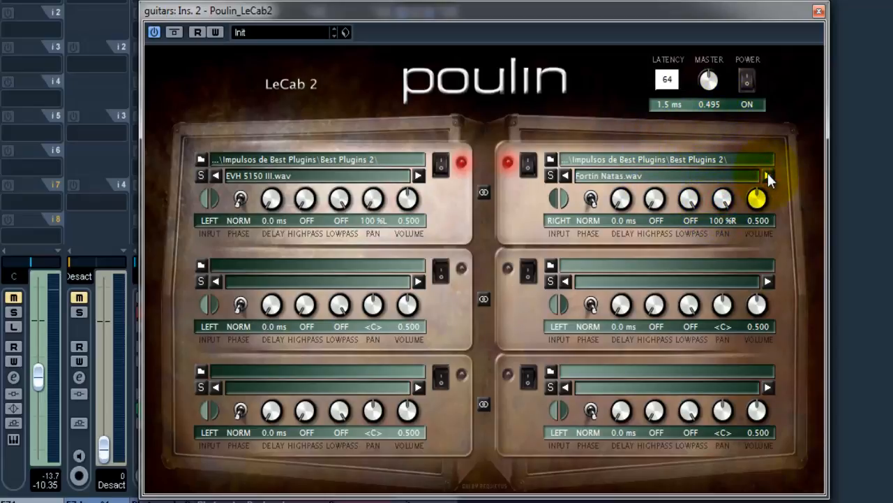
click(554, 201)
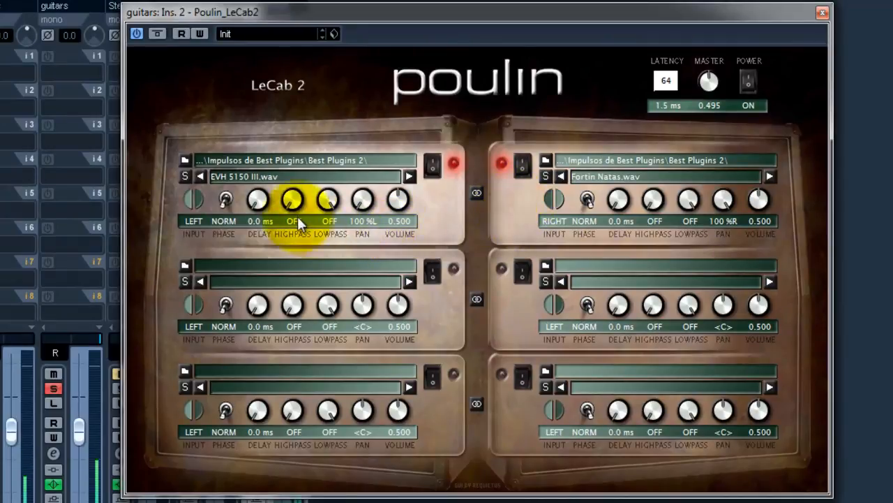
drag(288, 202, 281, 143)
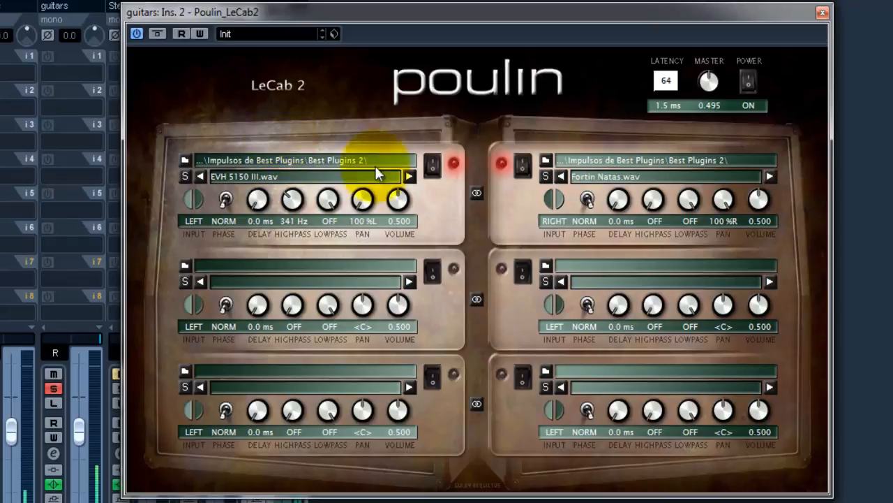
- Set the Fortin Natas cabinet's highpass to 371 Hz, switch the EVH 5150 III cabinet to Fortin Natas.wav, and link the two upper cabinets
drag(653, 201, 641, 127)
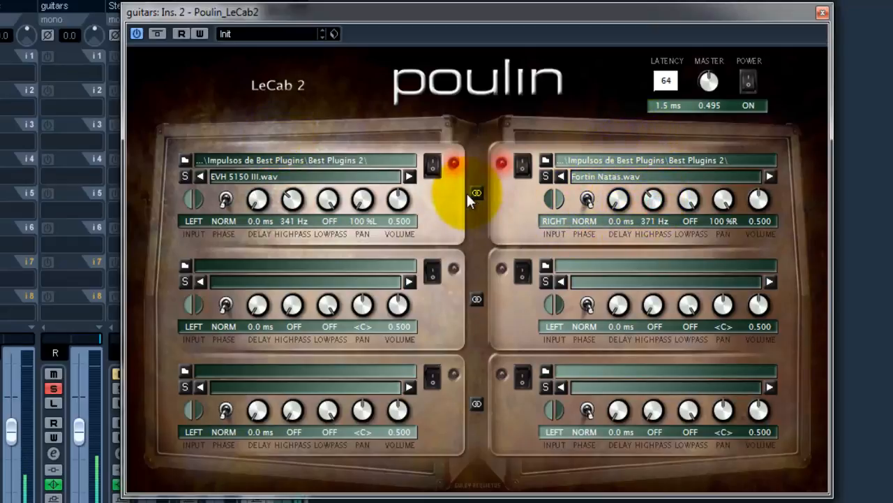
click(412, 178)
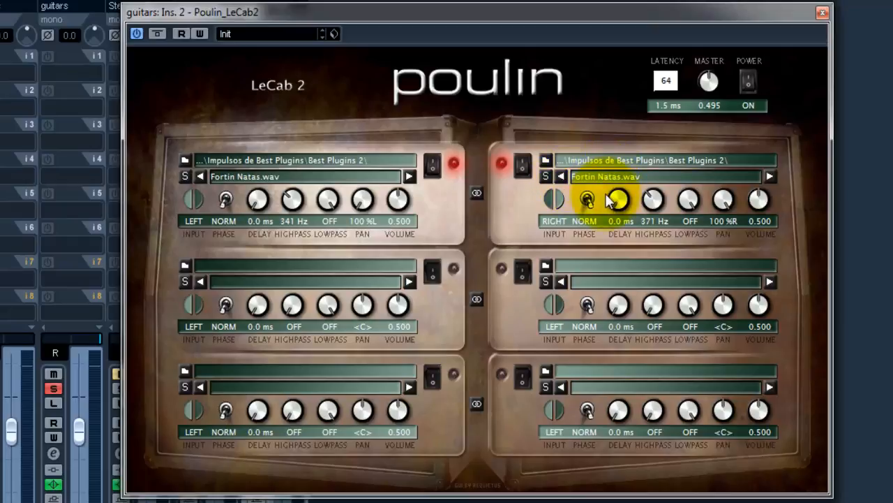
click(476, 191)
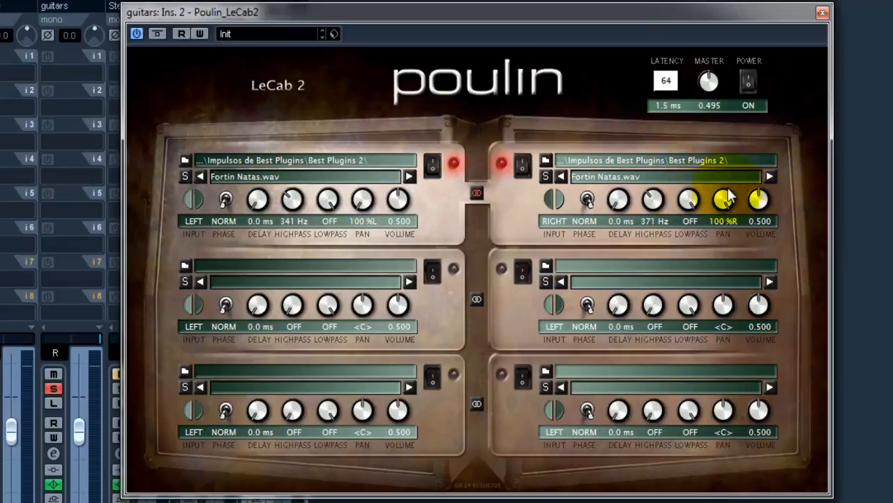
- Advance the linked upper cabinets through the Best Plugins 2 impulses one at a time, from Kaos Sludge 15.wav to Mesa Boogie Mark V.wav
click(771, 175)
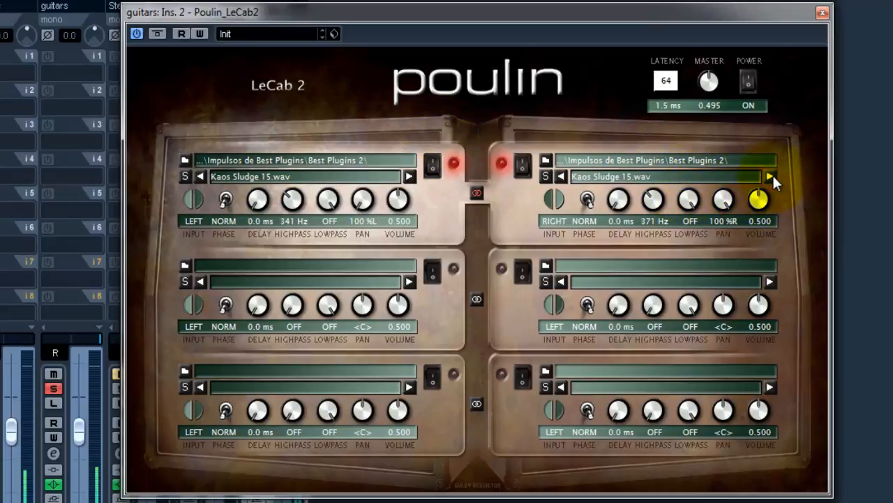
click(771, 176)
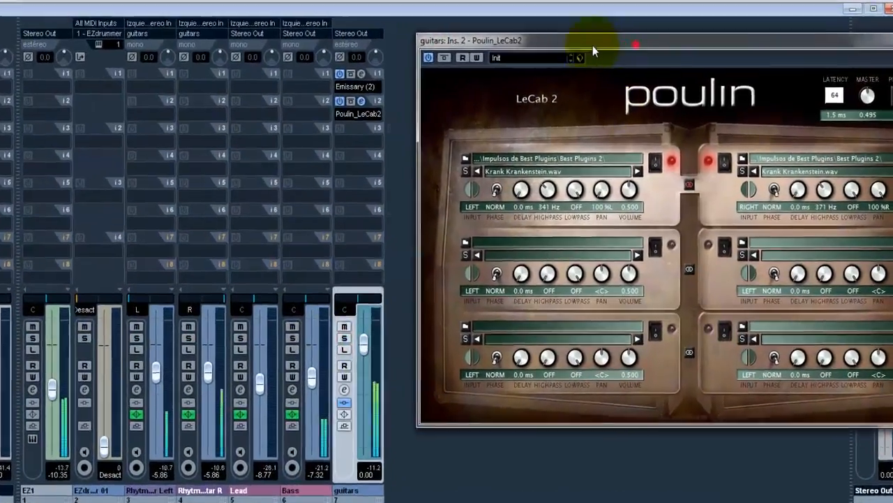
drag(654, 49, 483, 38)
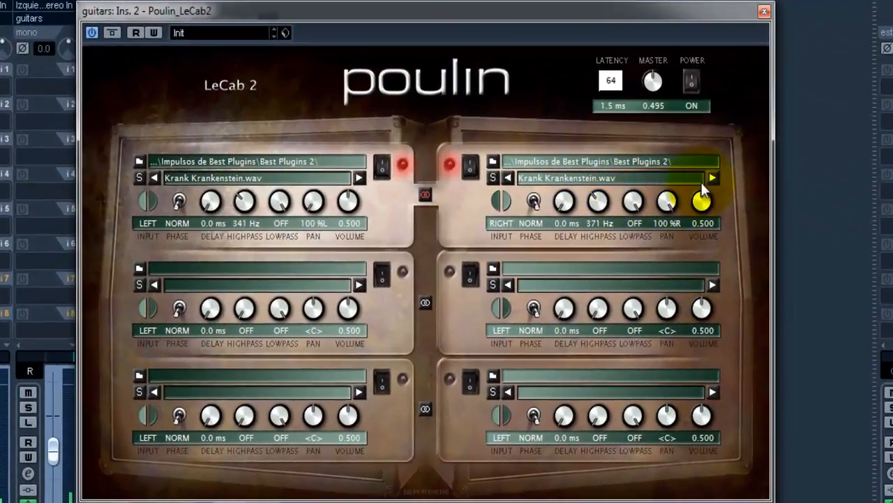
click(717, 172)
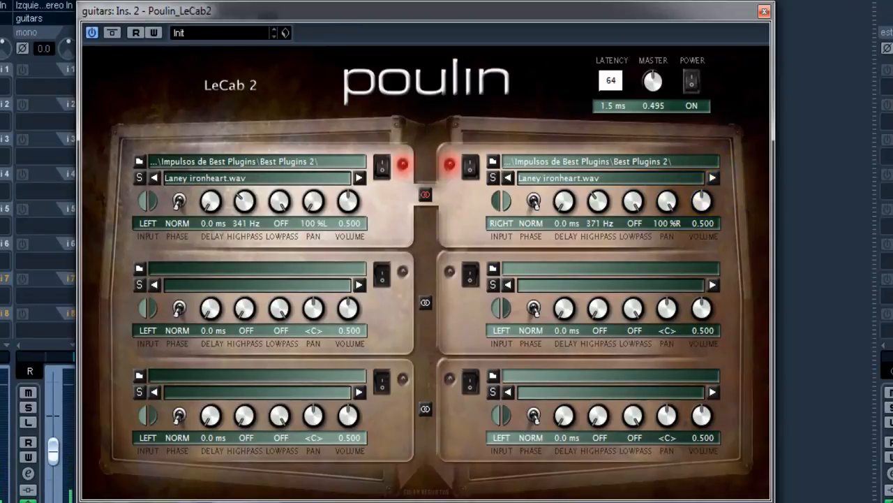
click(713, 178)
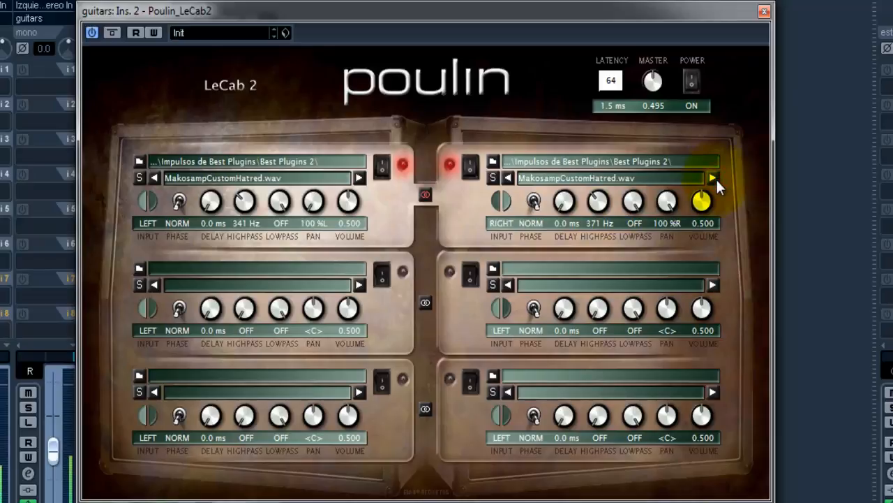
click(713, 178)
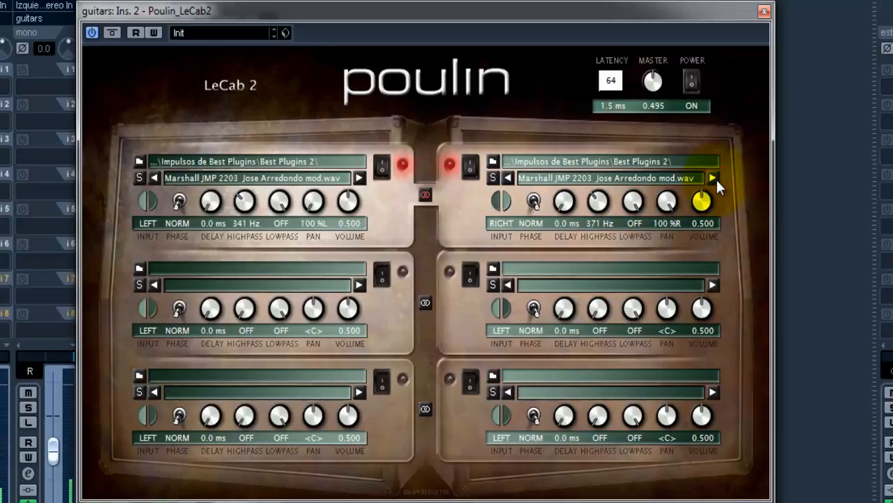
click(715, 178)
click(715, 178)
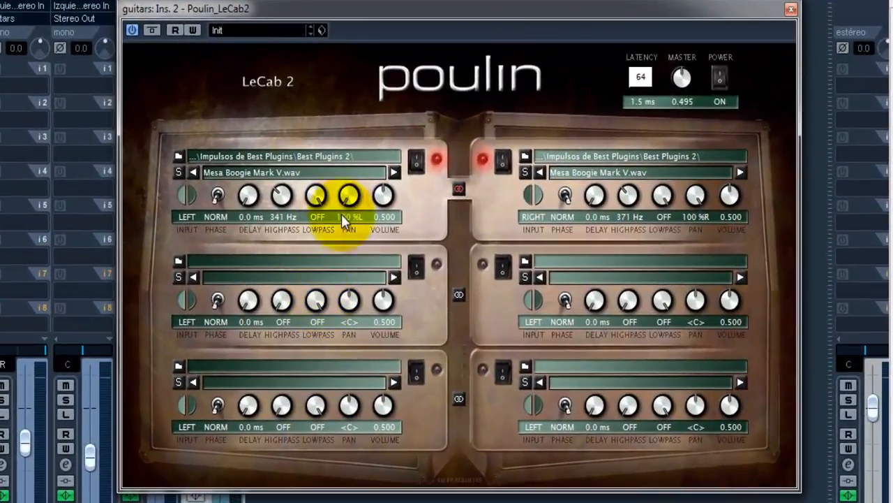
- Set the RIGHT-input upper cabinet's lowpass to 11.9 kHz, and try 11.4 kHz on the LEFT-input one before turning its lowpass OFF
drag(317, 213, 317, 177)
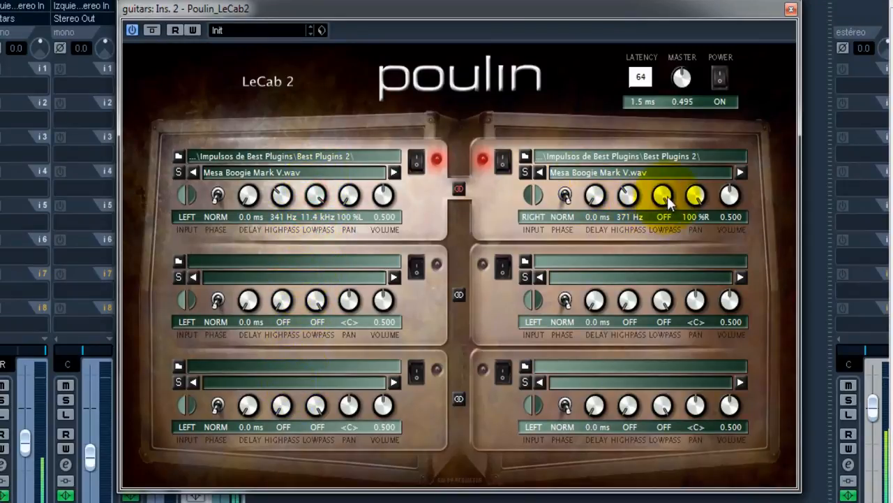
drag(668, 193, 645, 217)
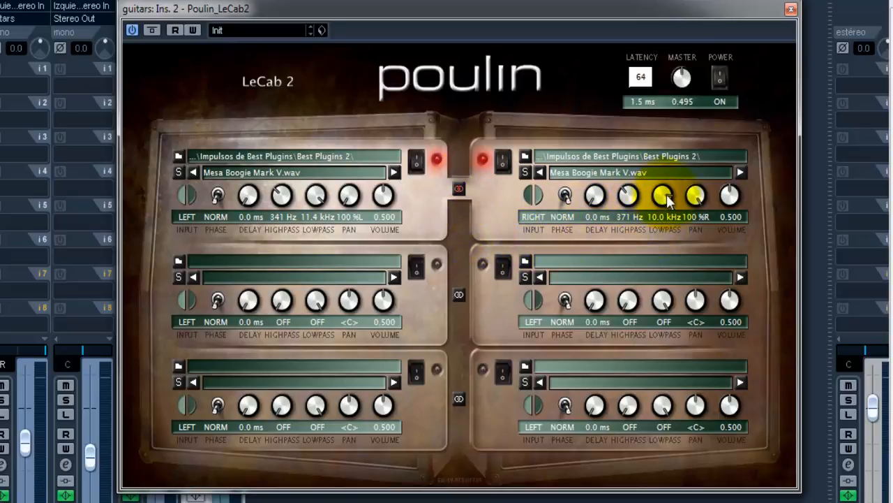
drag(665, 196, 661, 180)
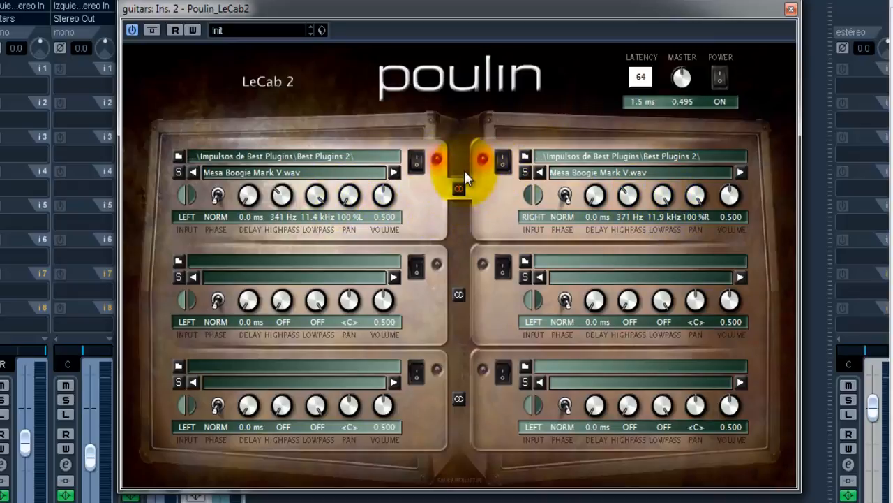
drag(323, 209, 322, 173)
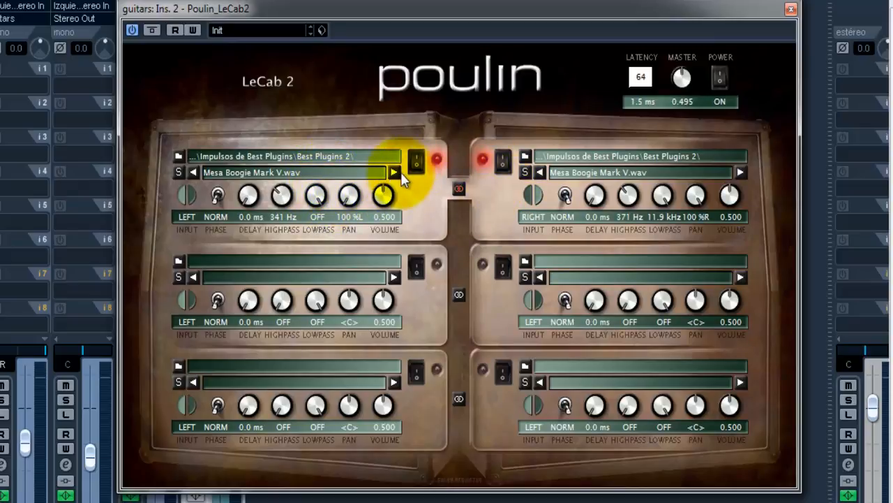
- Switch the linked upper cabinets to Randall Satan.wav and return playback to the project start with the LeCab2 window moved clear of the transport
click(742, 171)
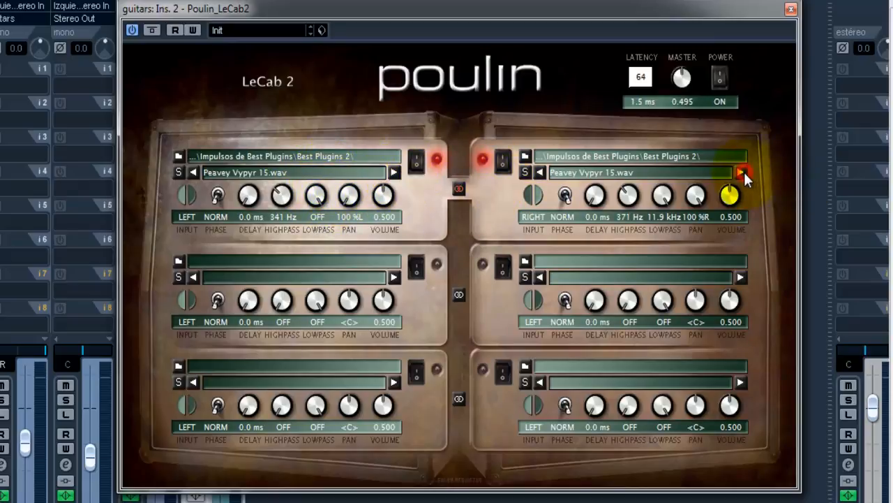
click(743, 171)
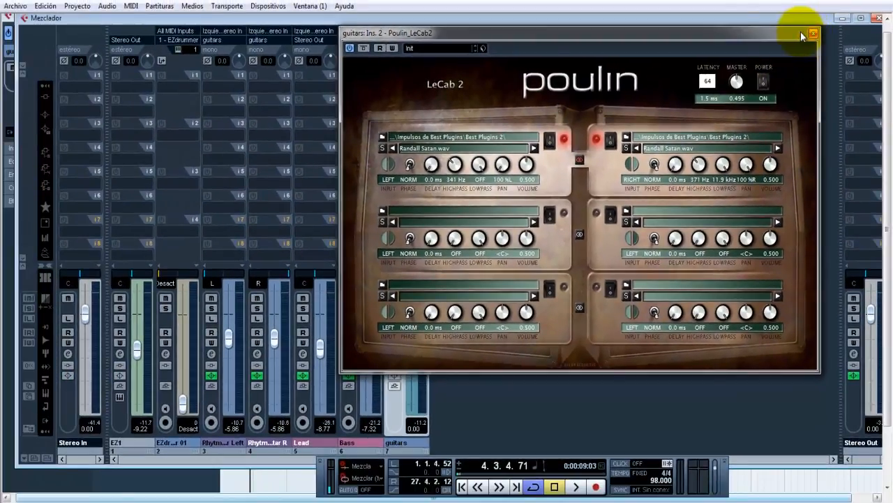
drag(706, 33, 732, 129)
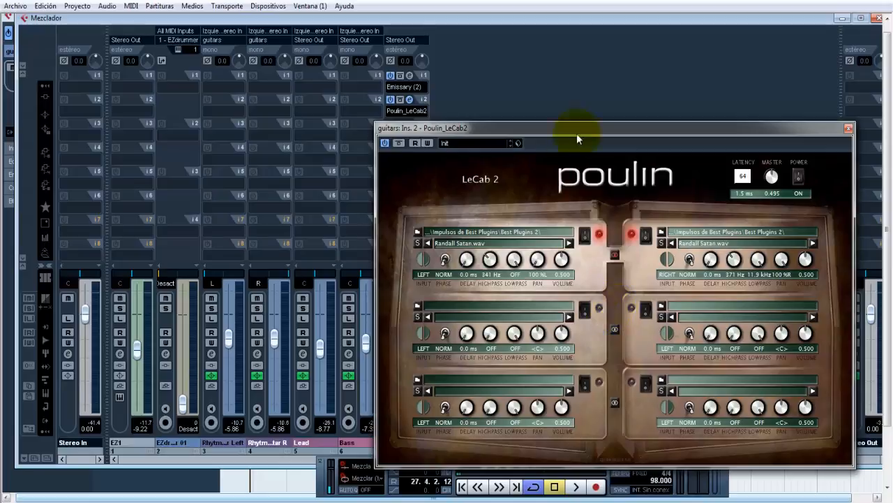
drag(577, 133, 576, 80)
click(462, 486)
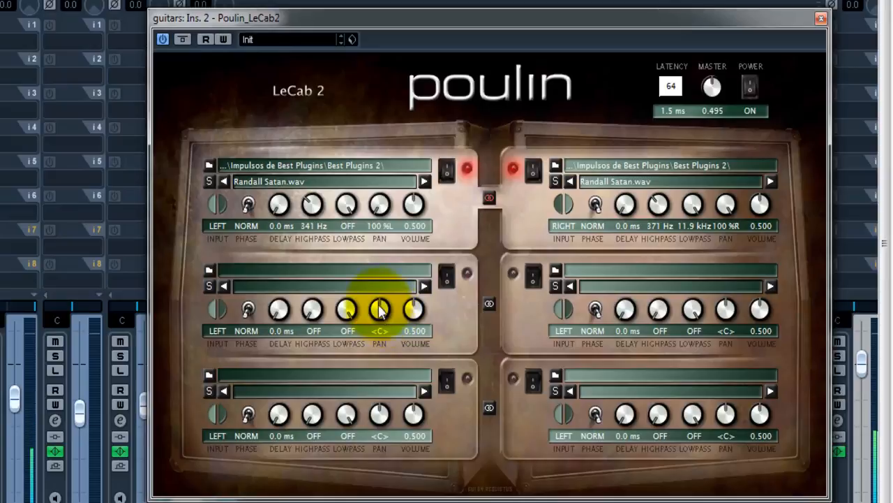
- Pan the four empty LeCab2 cabinets in the middle and bottom rows, 100 %L for the left pair and 100 %R for the right pair
drag(386, 310, 353, 471)
drag(379, 413, 391, 498)
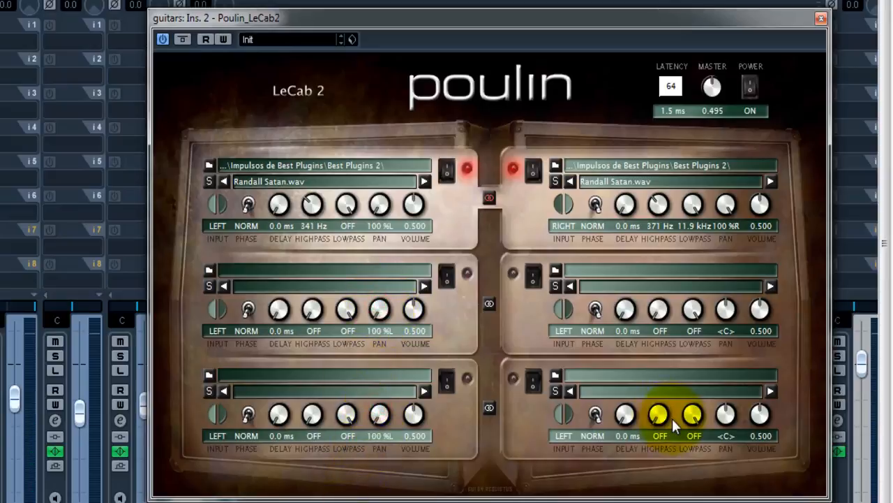
drag(723, 419, 727, 250)
drag(726, 309, 730, 120)
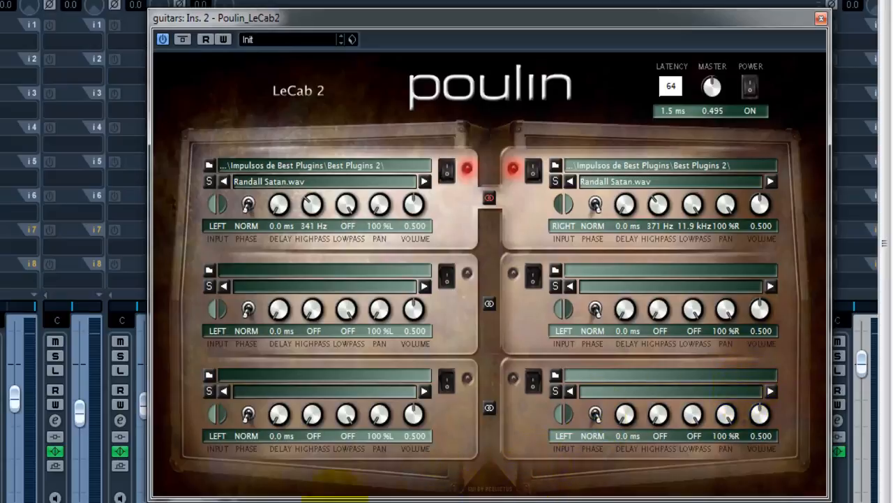
- Load Fortin Natas into the middle cabinet and Peavey Vypyr 15 into the bottom cabinet of the 100 %L side
click(210, 271)
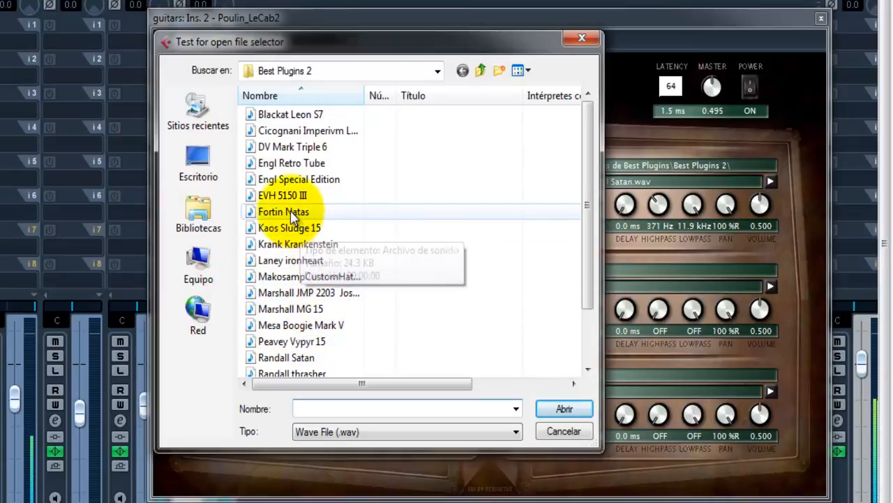
double_click(306, 211)
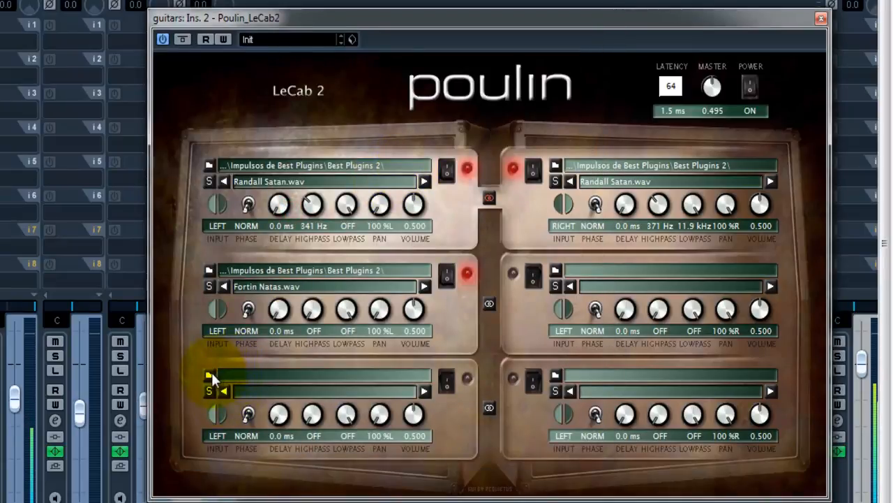
click(210, 372)
double_click(293, 337)
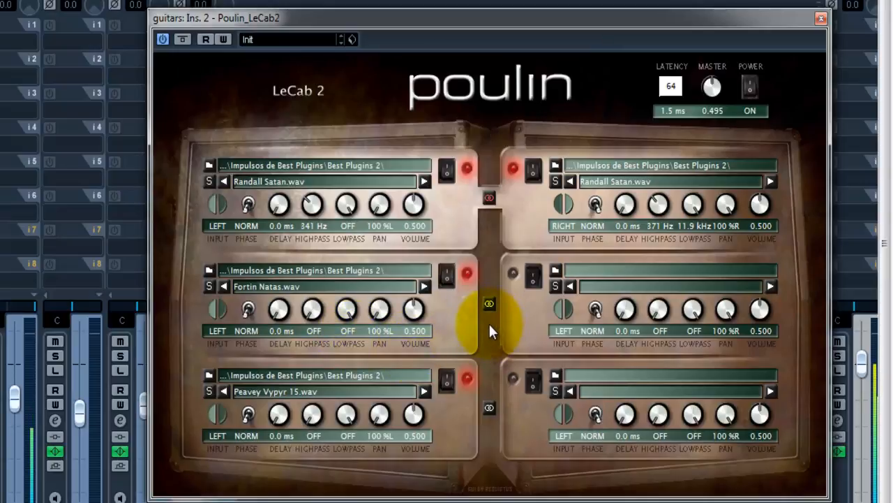
- Load EVH 5150 III into the middle and Marshall MG 15 into the bottom 100 %R cabinet, setting both inputs to RIGHT
click(556, 270)
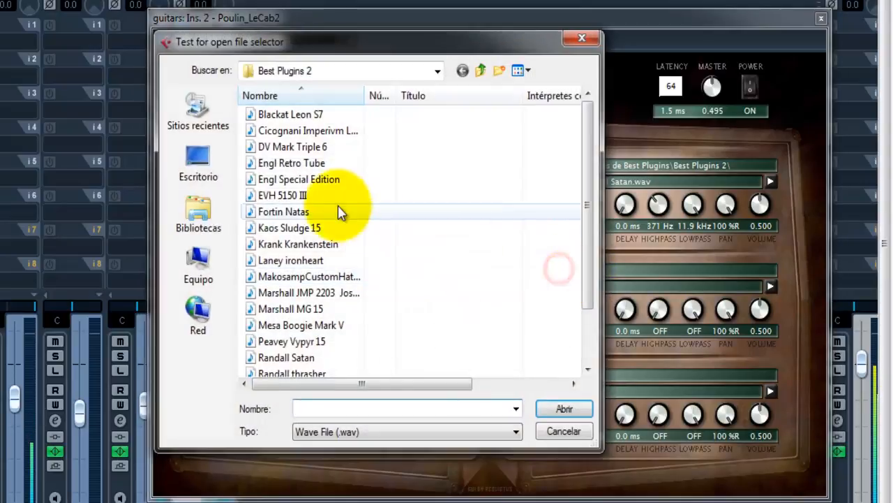
double_click(293, 196)
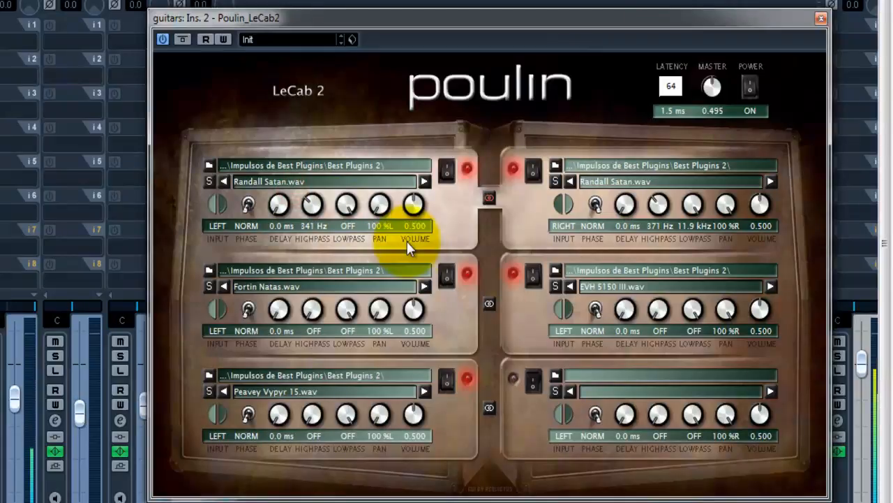
click(556, 375)
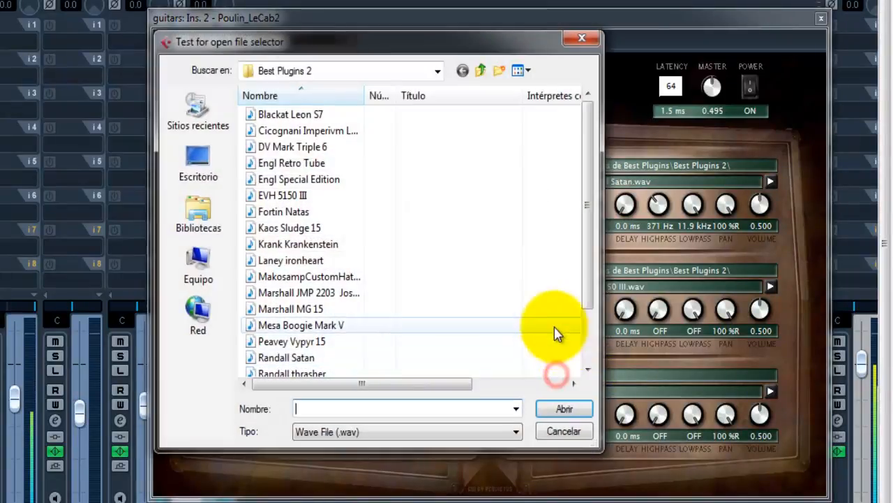
click(307, 308)
double_click(309, 308)
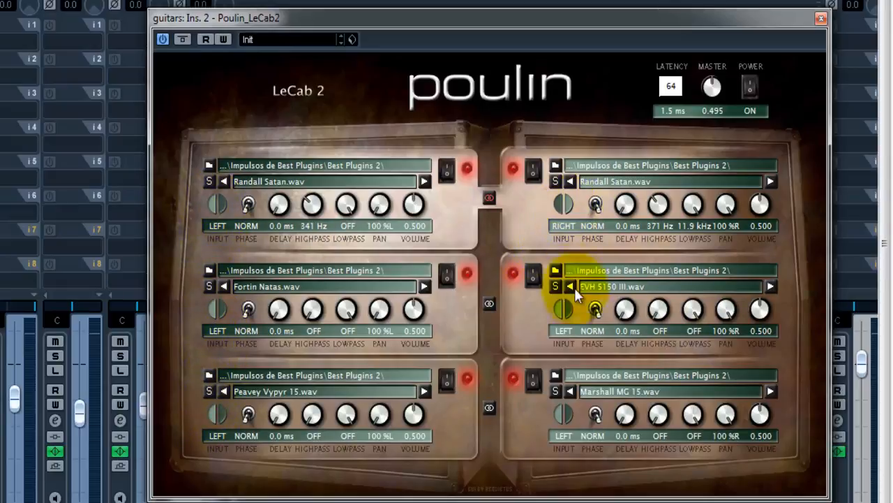
click(567, 308)
click(571, 412)
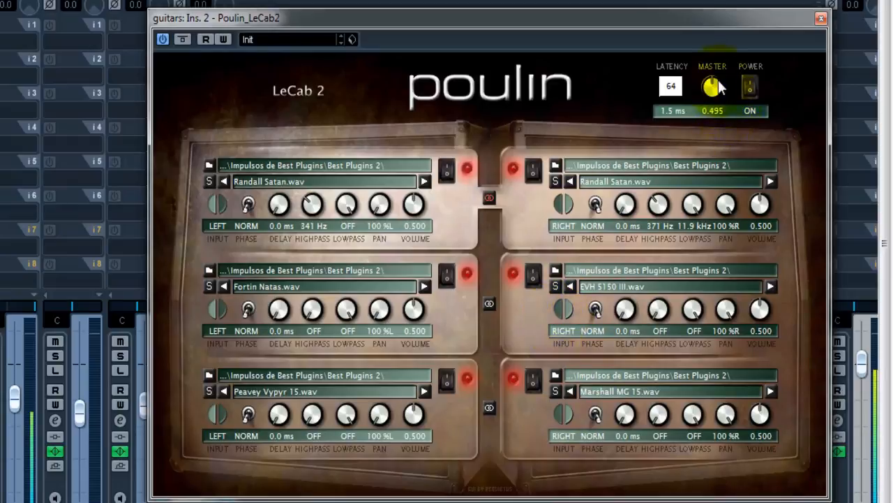
- Set LeCab2's master to 0.255, and return to the project start with the plugin and mixer windows closed
drag(712, 82, 707, 112)
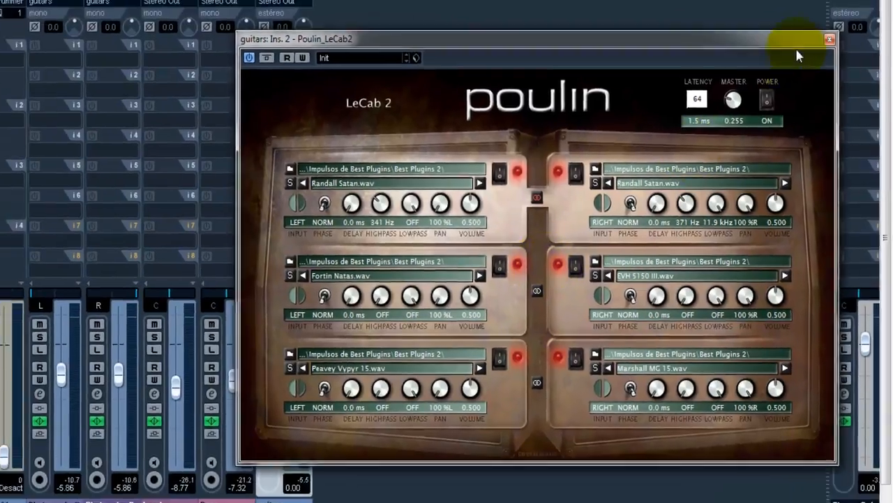
click(829, 39)
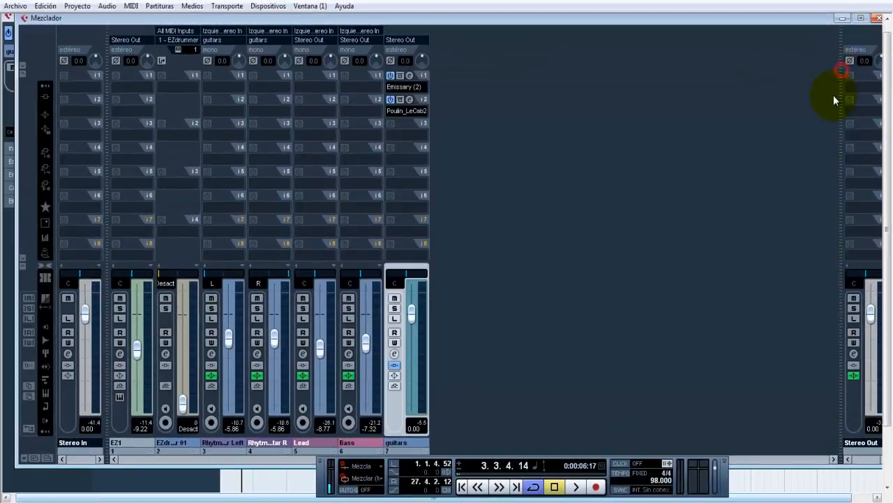
click(878, 18)
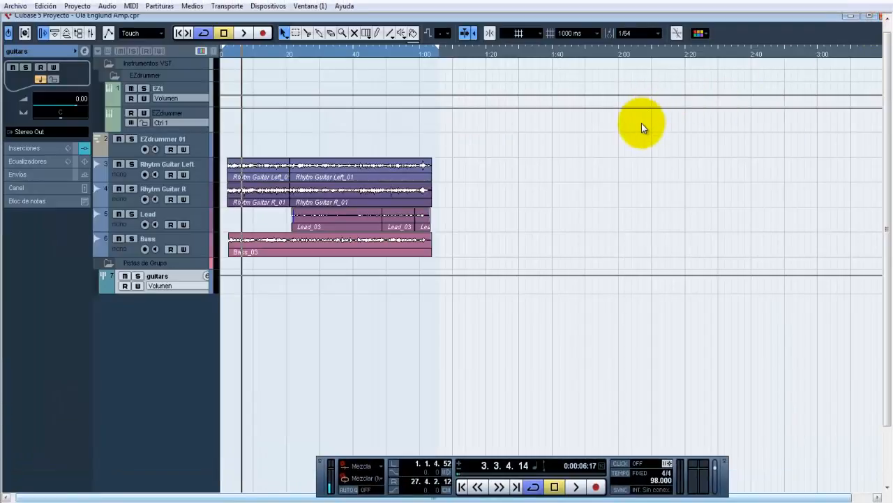
click(183, 33)
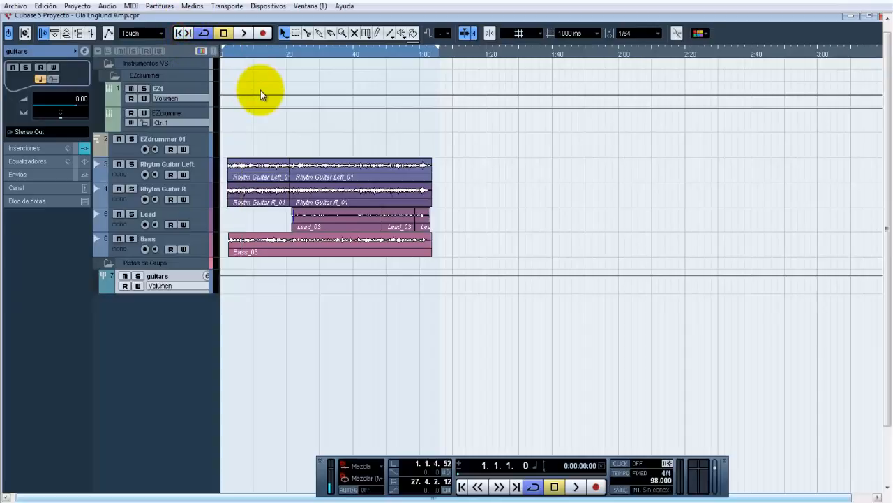
- Reopen the guitars group's LeCab2 from the mixer and view the list of impulses in the Best Plugins 2 folder
key(F3)
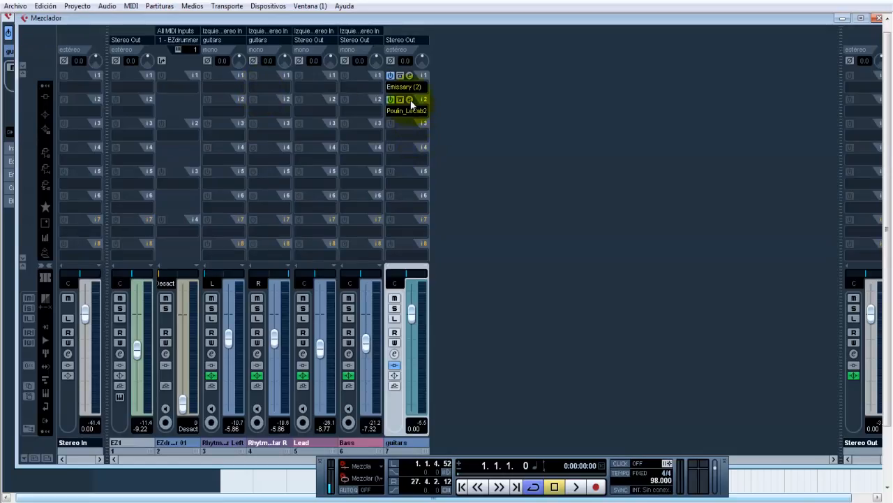
click(410, 99)
click(416, 174)
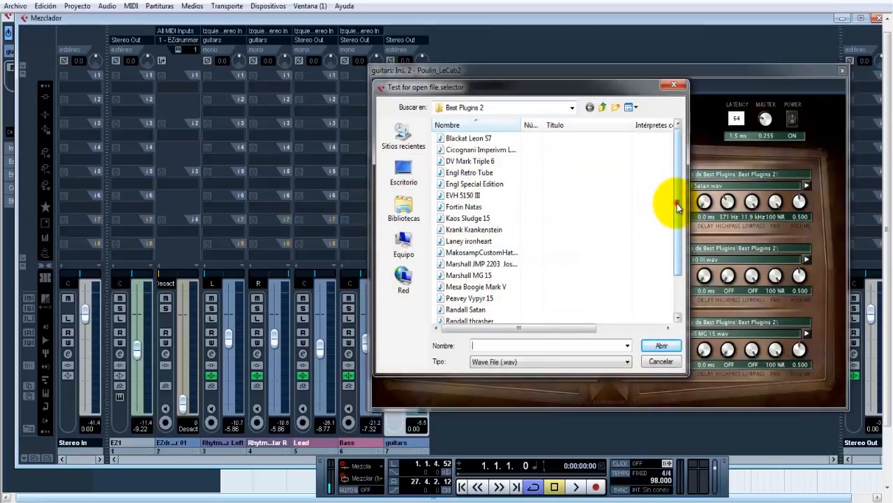
drag(676, 204, 677, 85)
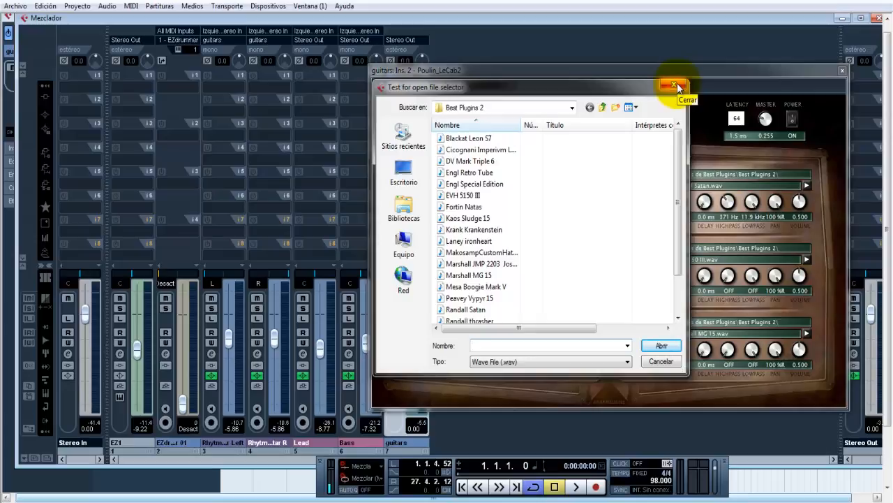
click(675, 85)
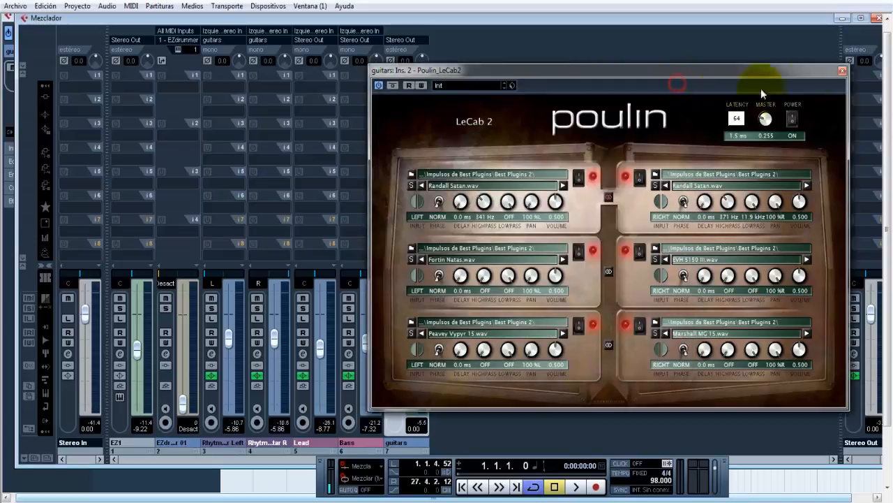
- Close the LeCab2 and mixer windows and maximize the project window
click(842, 71)
click(878, 17)
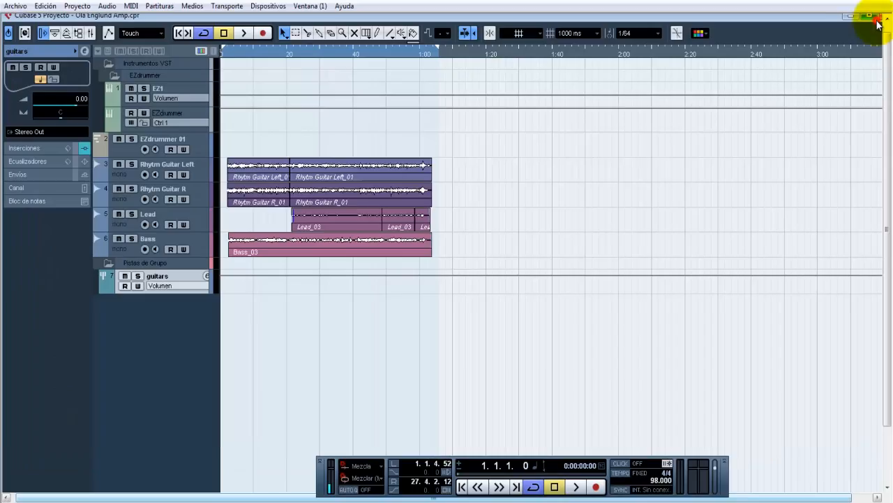
click(869, 15)
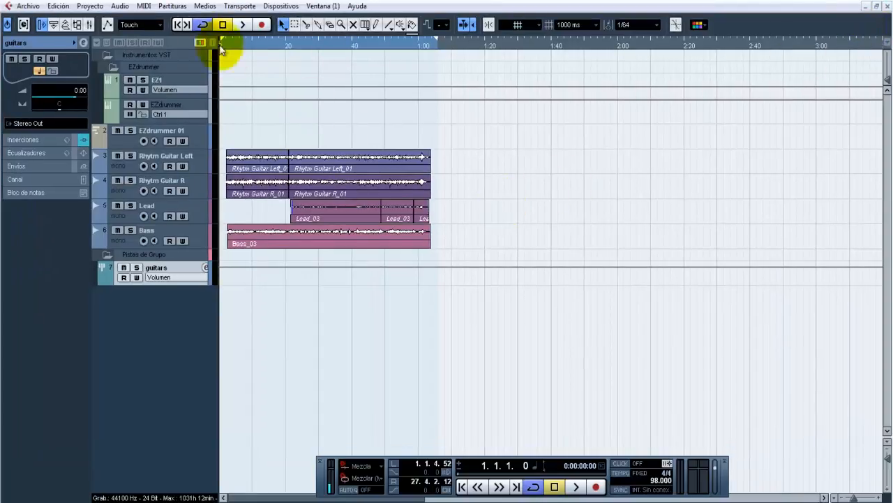